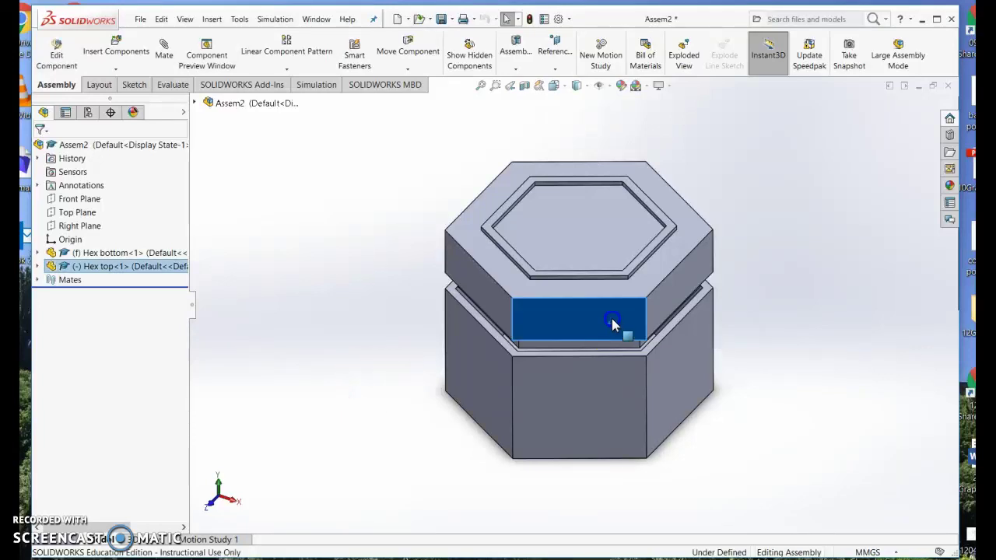
# Step: Lift the Hex top lid, then lower it to rest just above the Hex bottom base
pyautogui.moveTo(611, 323); pyautogui.dragTo(565, 315)
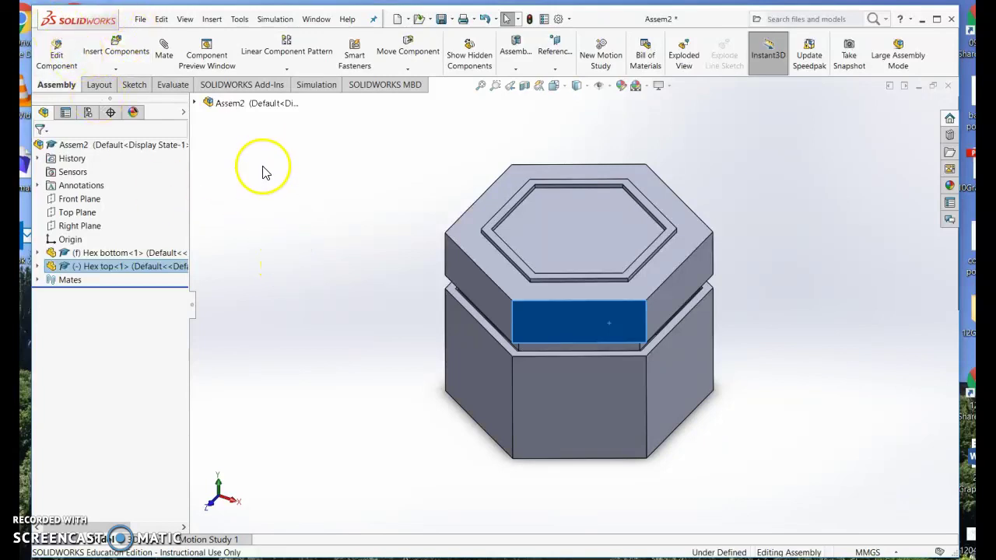
# Step: Create a new blank document from the Part template, Part4
pyautogui.click(139, 19)
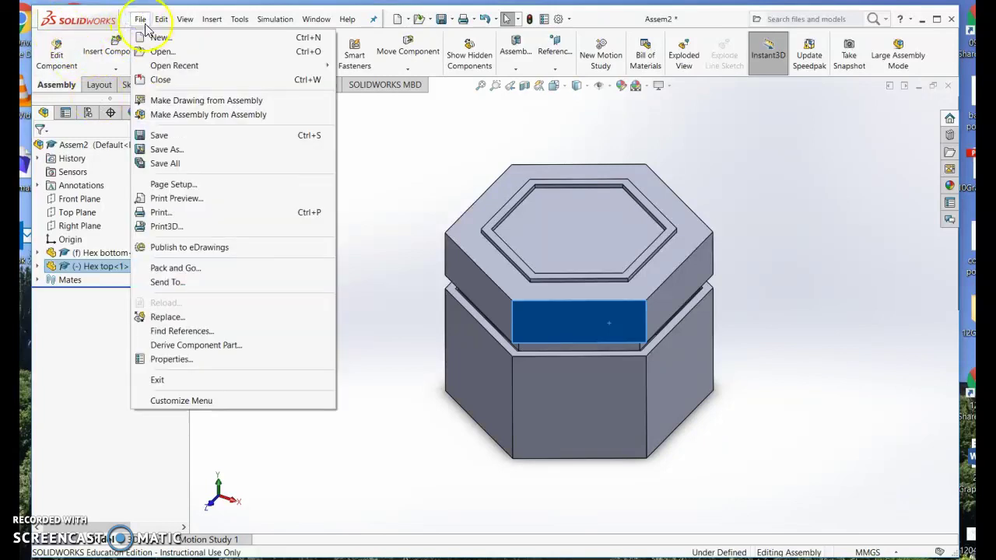
pyautogui.click(159, 38)
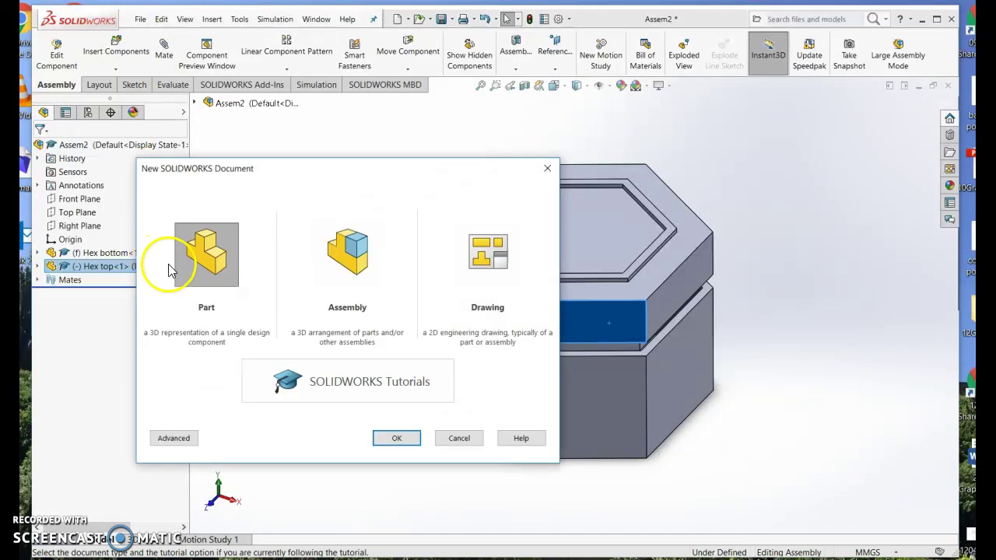
pyautogui.click(400, 438)
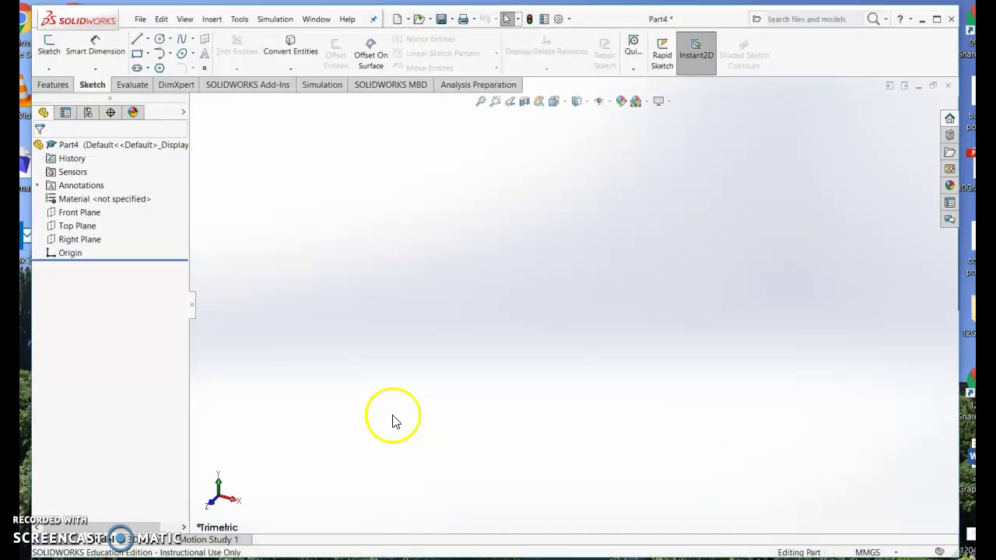
# Step: On the Top Plane, sketch a 6-sided polygon centred on the origin, about 52.51 mm circle
pyautogui.click(83, 230)
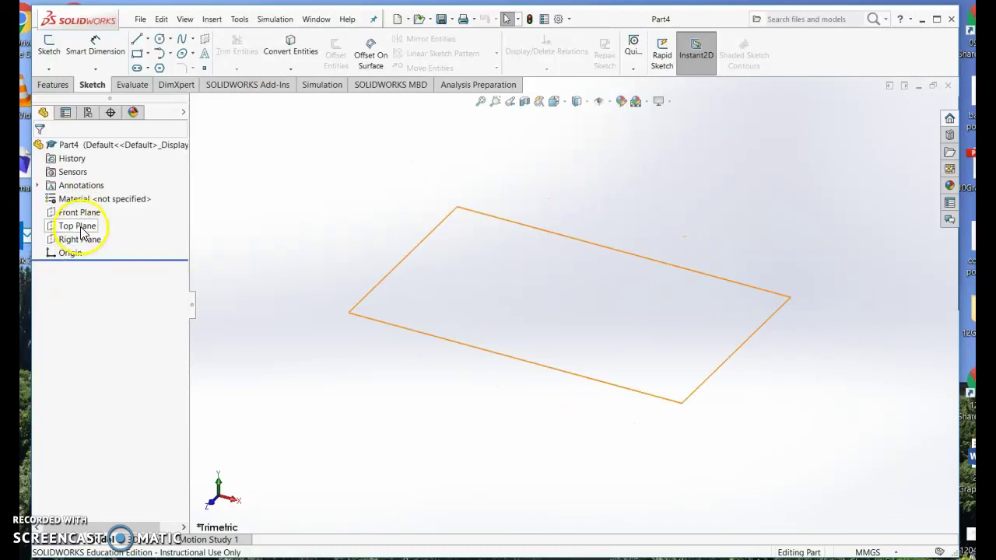
pyautogui.click(74, 226)
pyautogui.click(83, 230)
pyautogui.click(69, 96)
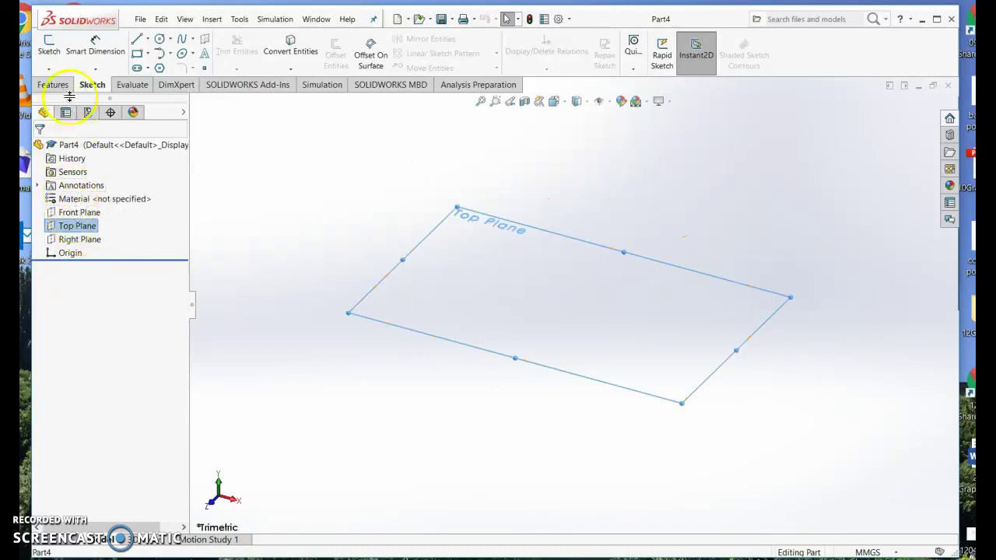
pyautogui.click(48, 45)
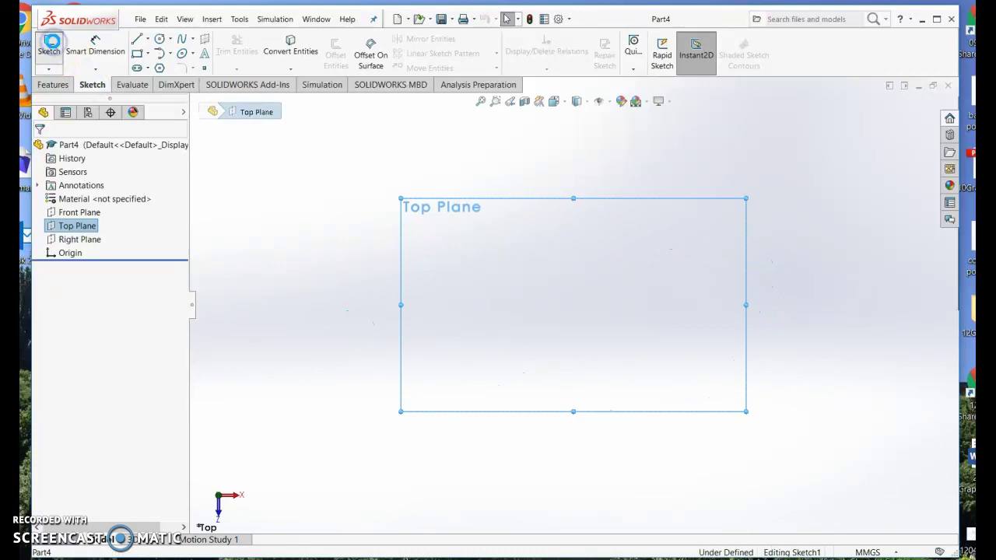
pyautogui.click(160, 69)
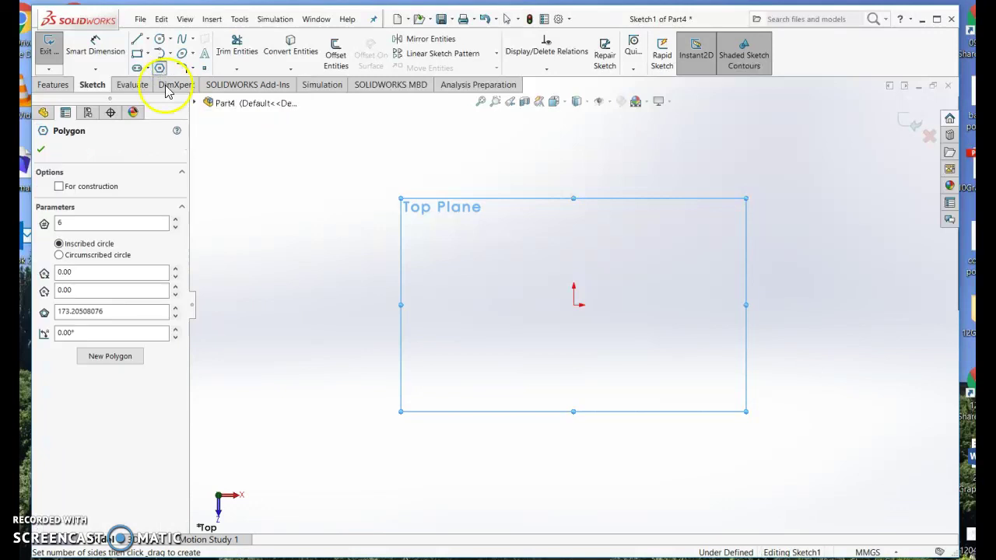
pyautogui.moveTo(576, 306); pyautogui.dragTo(604, 257)
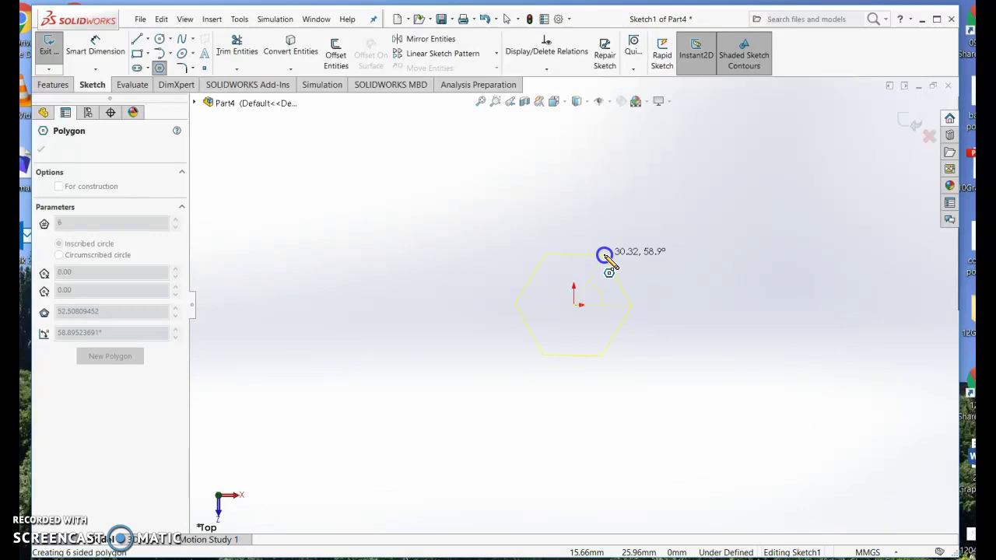
pyautogui.moveTo(607, 258); pyautogui.dragTo(604, 256)
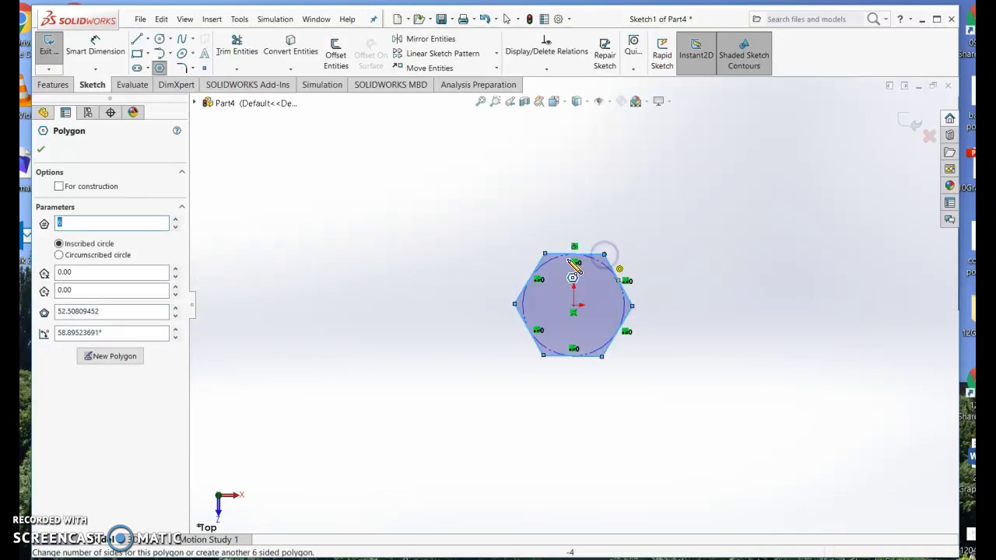
pyautogui.click(42, 155)
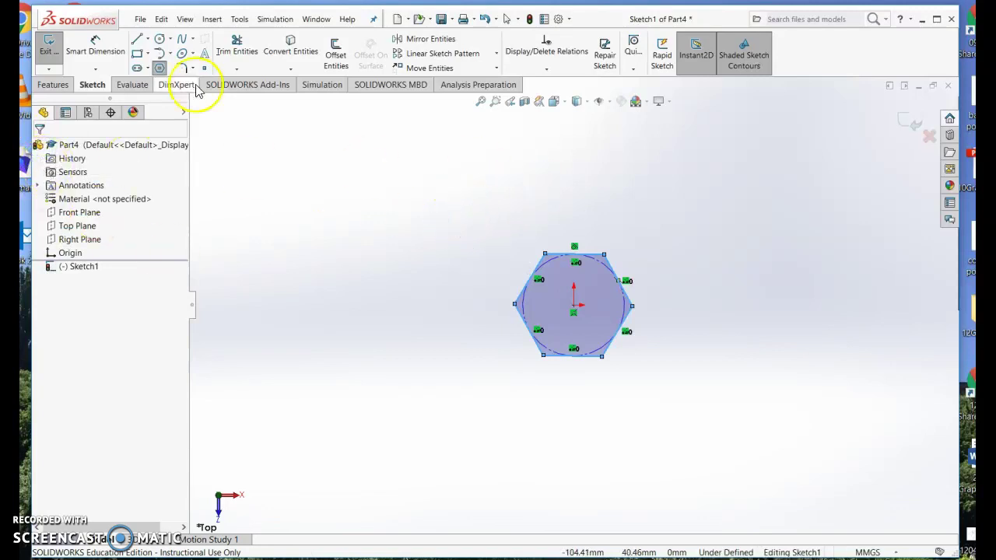
# Step: Extrude the hexagon sketch 40 mm into a solid prism as Boss-Extrude1
pyautogui.click(52, 85)
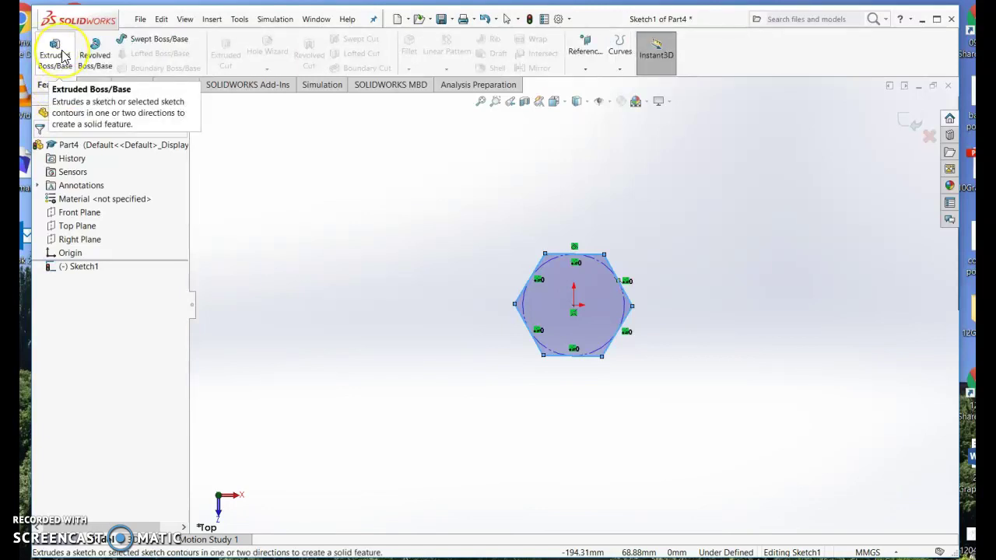
pyautogui.click(64, 56)
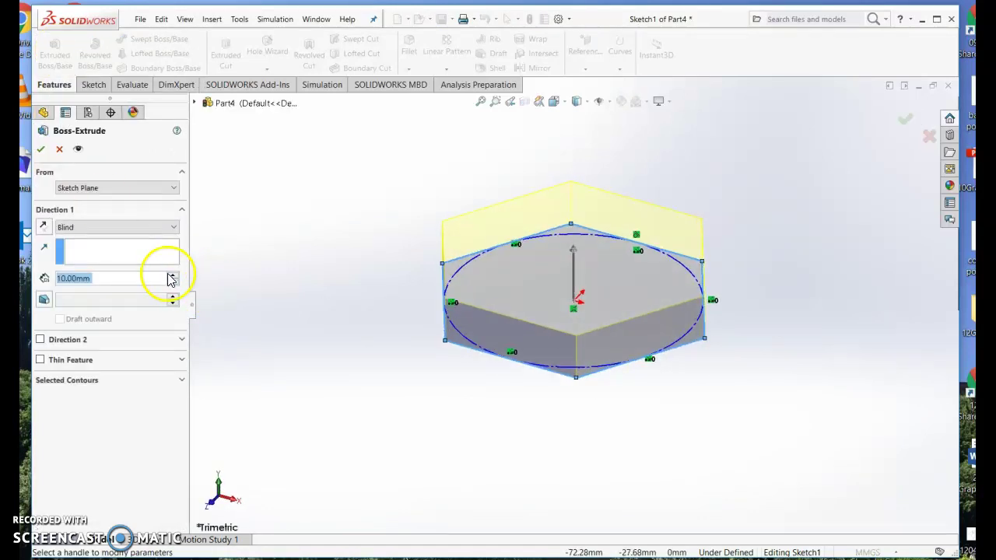
pyautogui.click(173, 276)
pyautogui.click(172, 276)
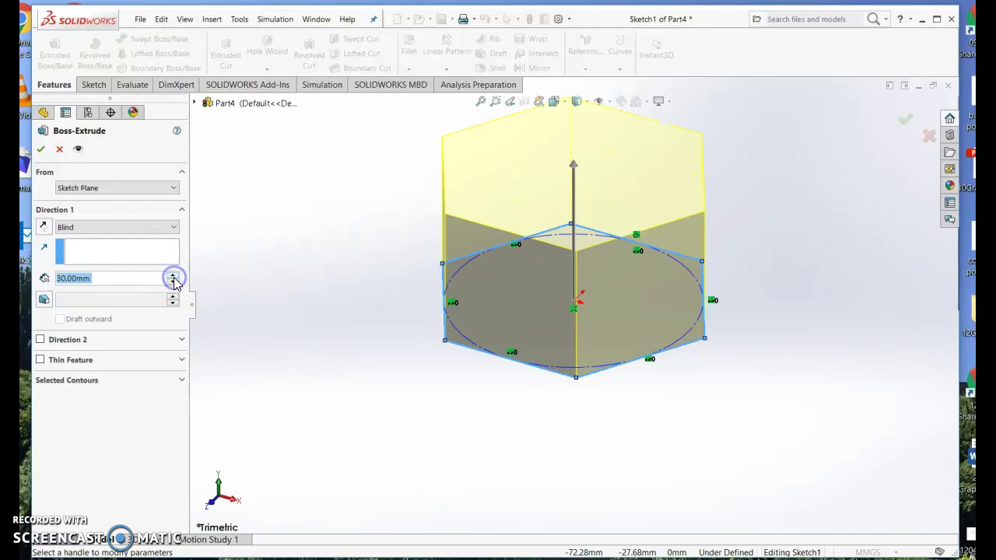
pyautogui.click(173, 276)
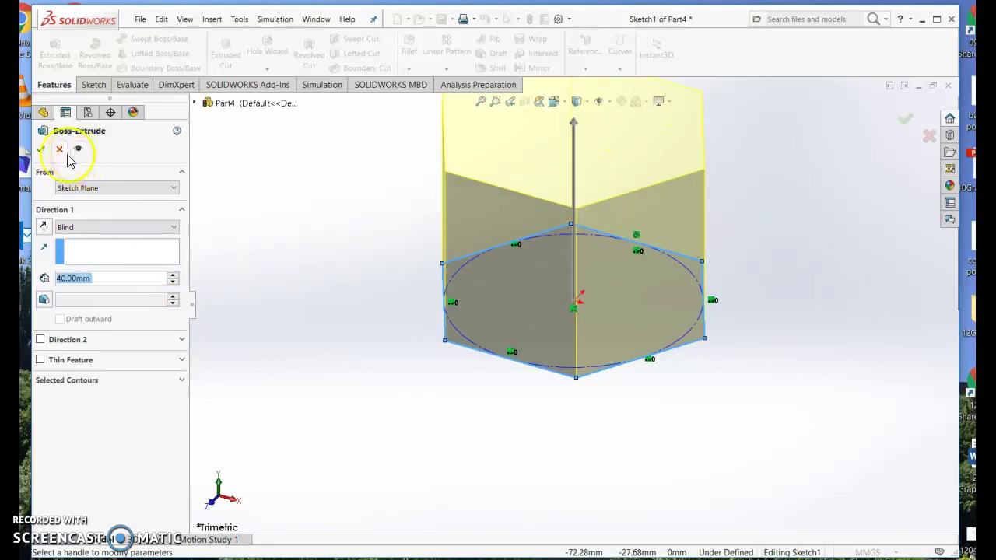
pyautogui.click(41, 149)
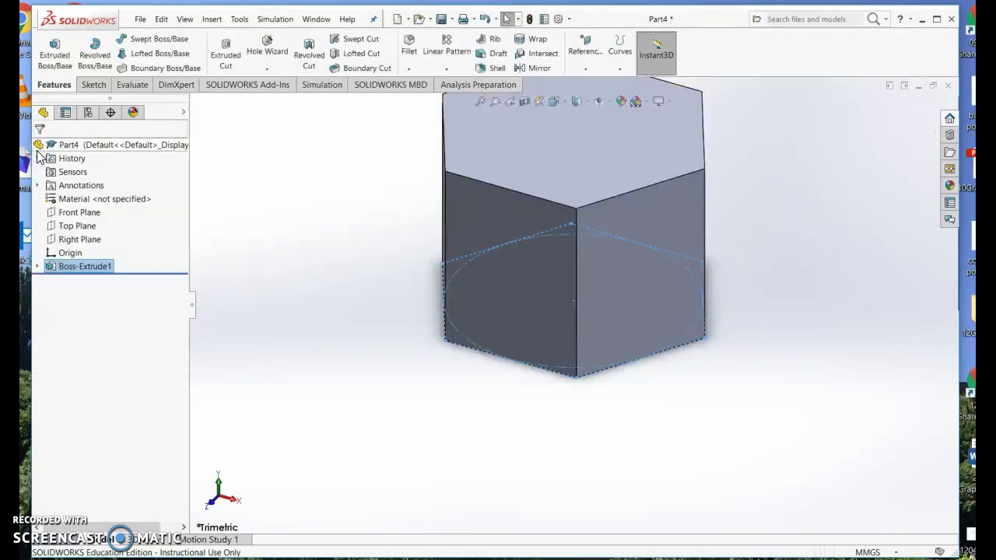
# Step: Change Boss-Extrude1's depth from 40 mm to 38 mm
pyautogui.rightClick(103, 270)
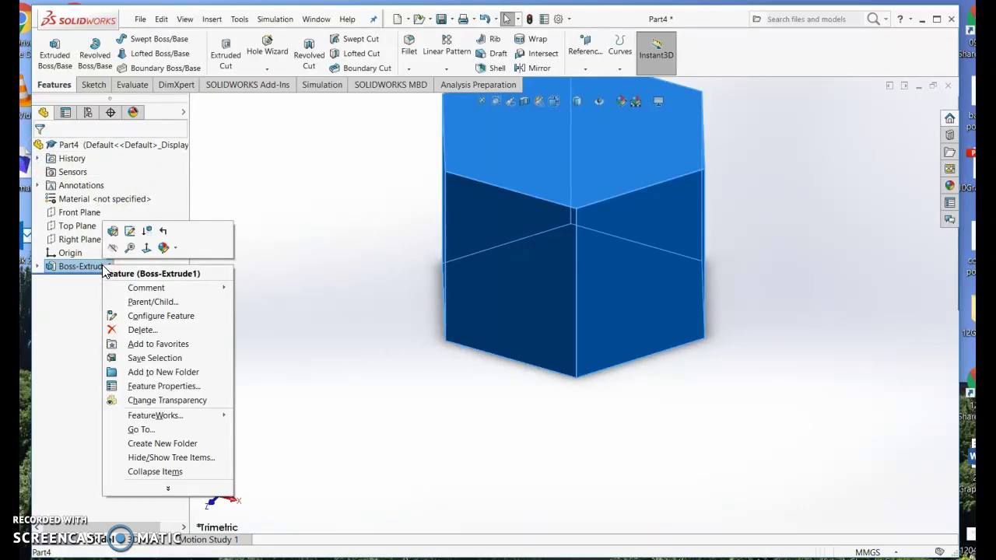
pyautogui.click(113, 232)
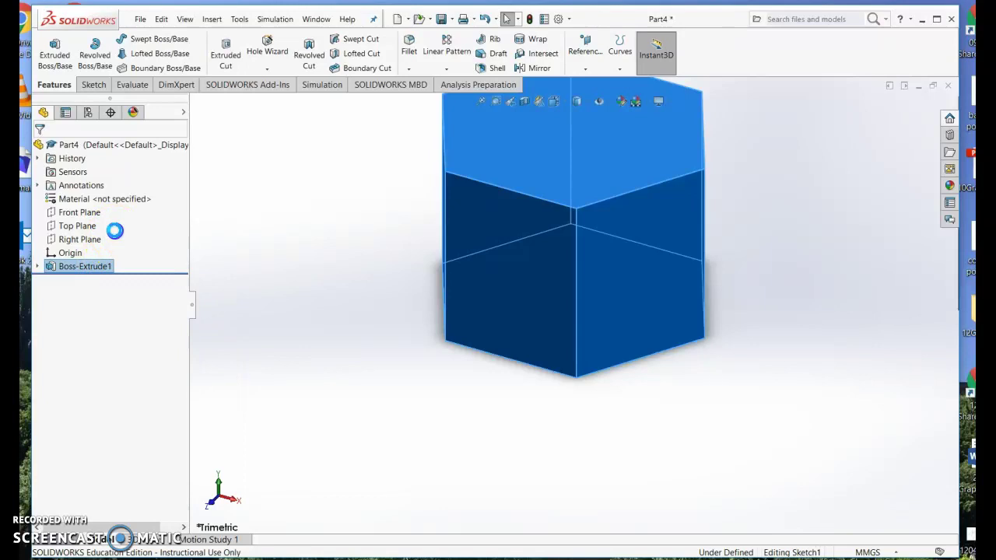
pyautogui.click(94, 282)
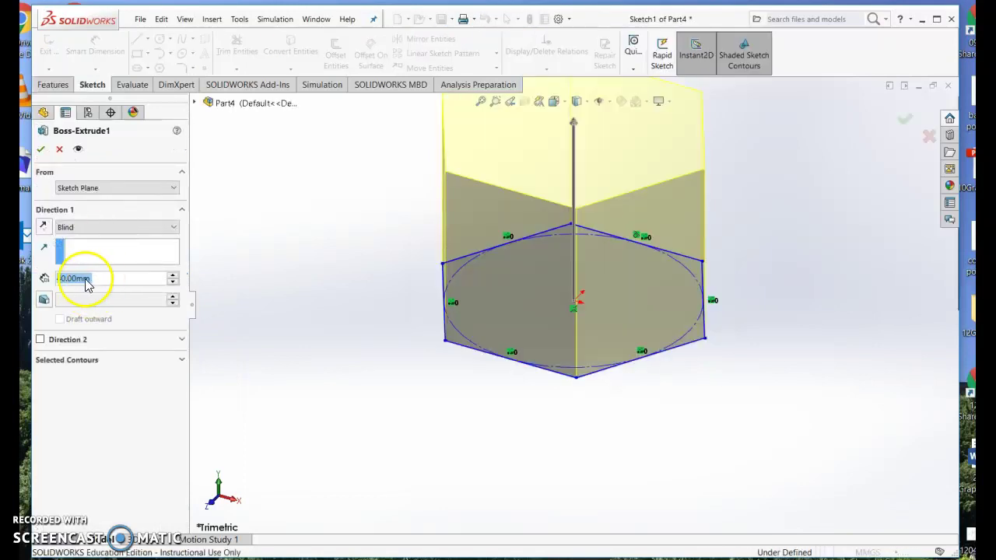
pyautogui.write('38')
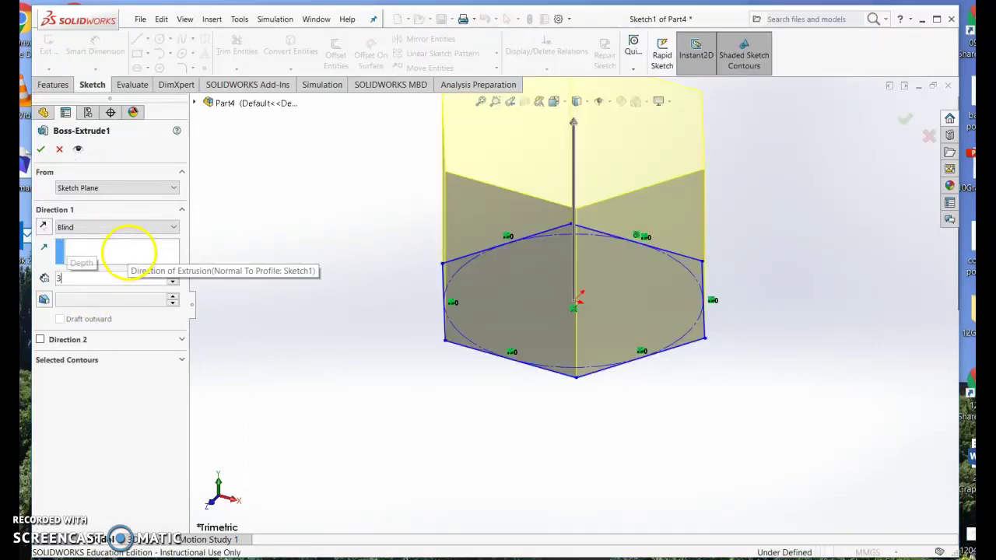
pyautogui.click(42, 152)
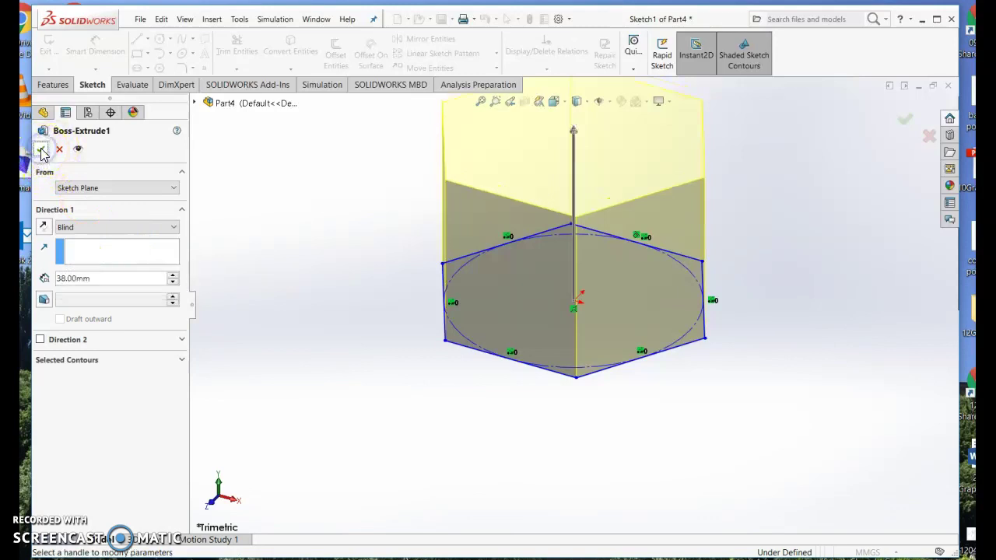
pyautogui.click(42, 151)
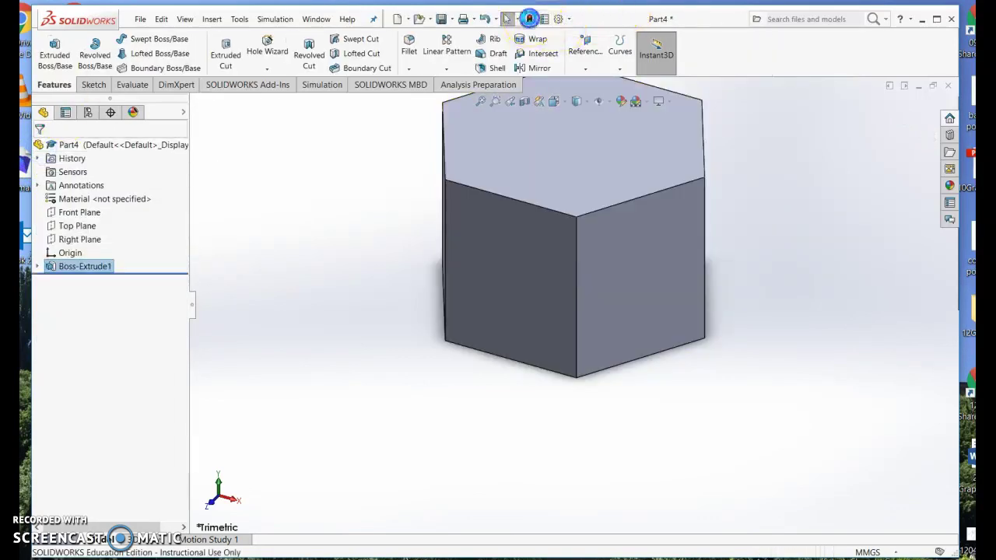
# Step: Rebuild the part, zoom to fit, and orbit to view the prism from above
pyautogui.click(529, 18)
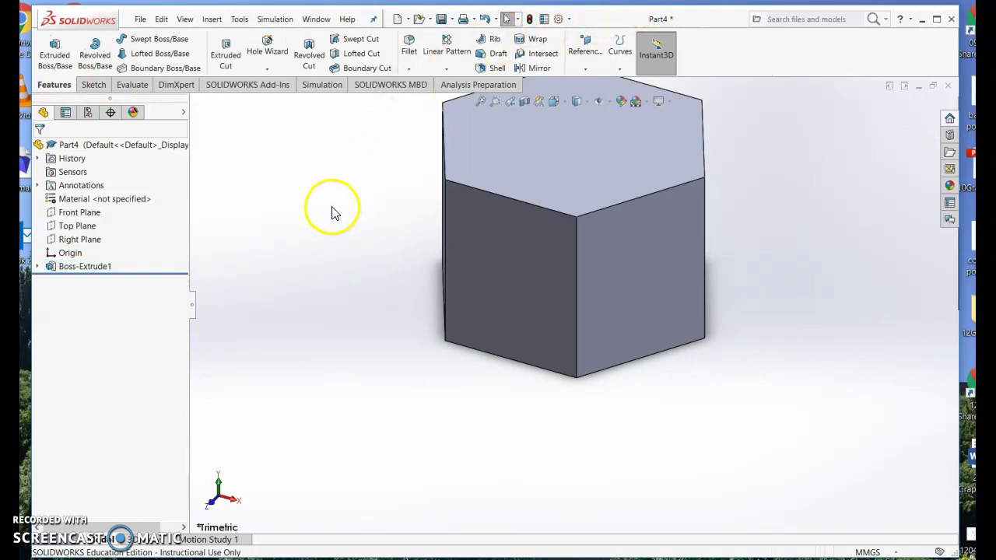
pyautogui.press('f')
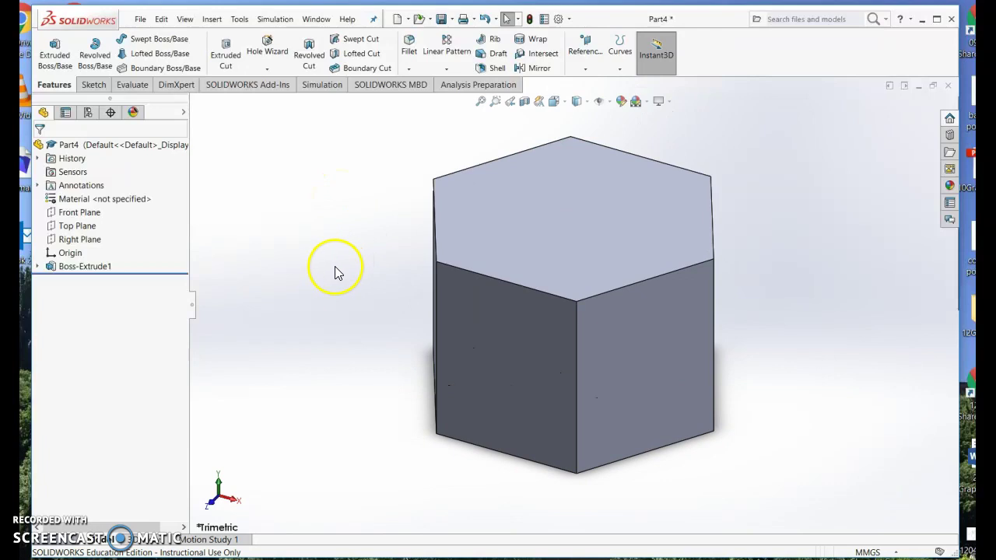
pyautogui.moveTo(335, 275); pyautogui.dragTo(295, 288, button='middle')
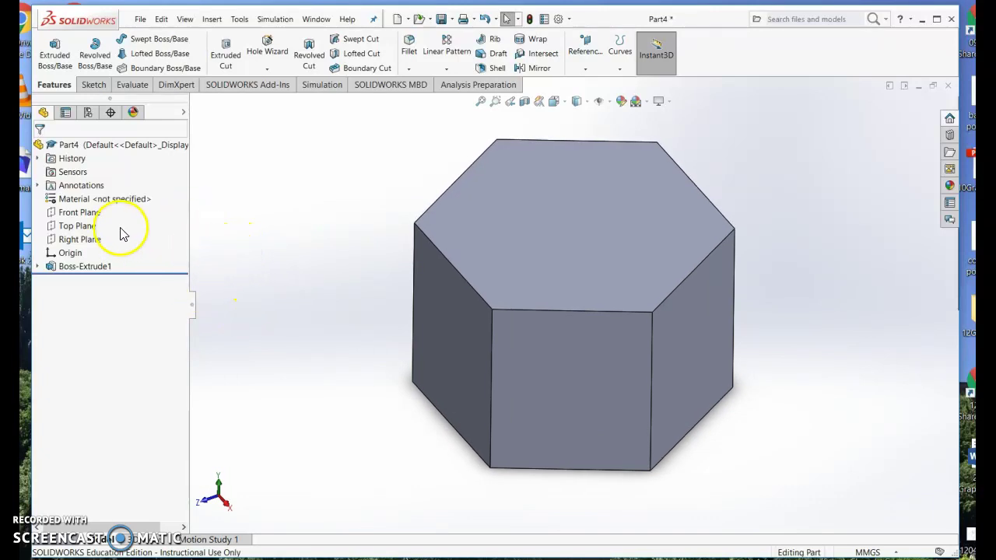
# Step: On the Front Plane, sketch a horizontal line about 100.54 mm long across the prism
pyautogui.click(78, 218)
pyautogui.moveTo(349, 389)
pyautogui.mouseDown(button='middle')
pyautogui.moveTo(372, 307)
pyautogui.moveTo(431, 283)
pyautogui.moveTo(451, 327)
pyautogui.moveTo(423, 323)
pyautogui.moveTo(418, 283)
pyautogui.moveTo(428, 313)
pyautogui.moveTo(440, 305)
pyautogui.moveTo(429, 330)
pyautogui.moveTo(424, 317)
pyautogui.mouseUp(button='middle')
pyautogui.click(91, 85)
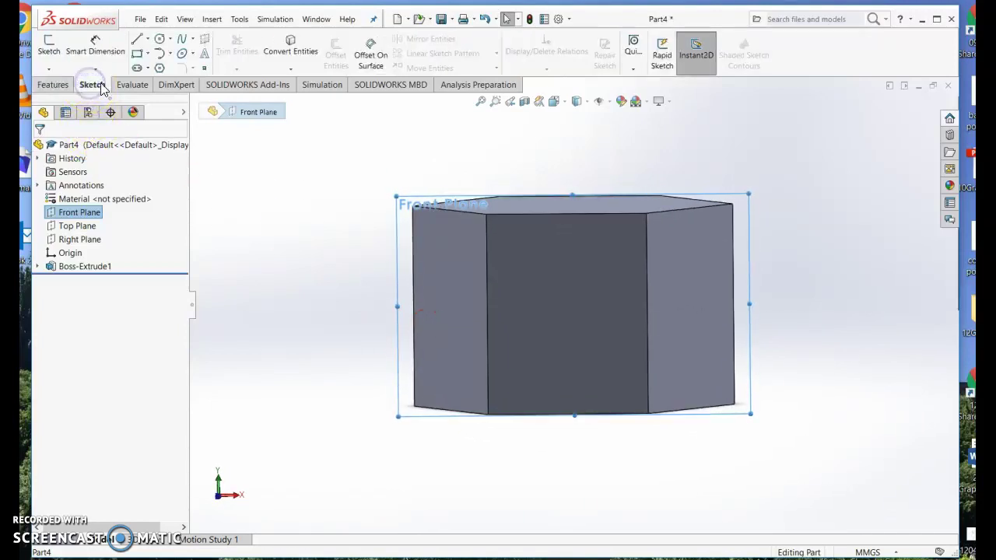
pyautogui.click(137, 41)
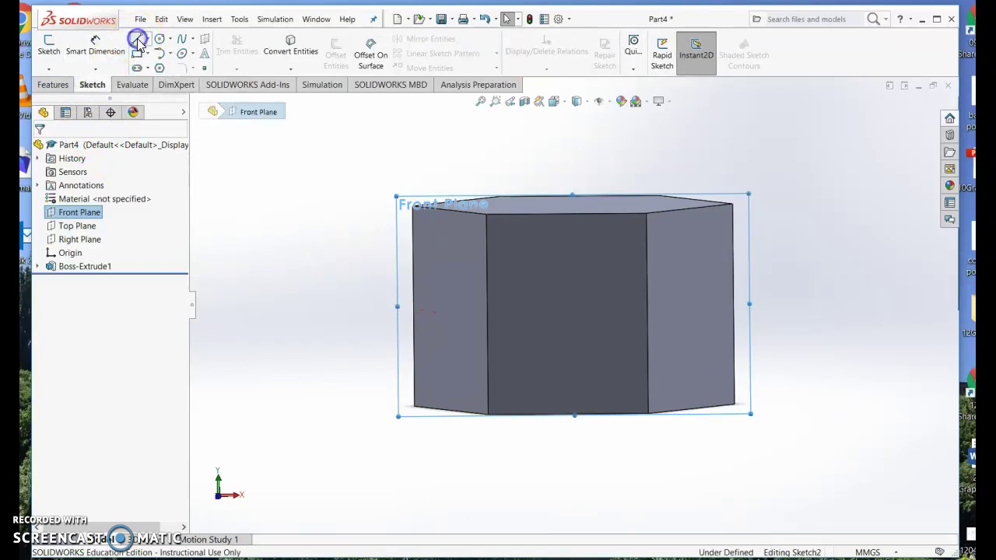
pyautogui.click(328, 250)
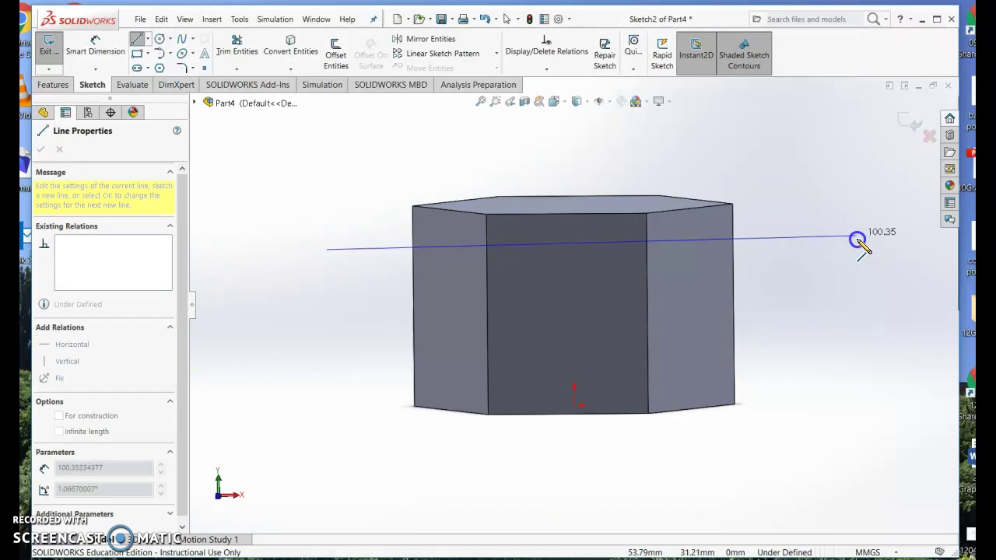
pyautogui.doubleClick(859, 246)
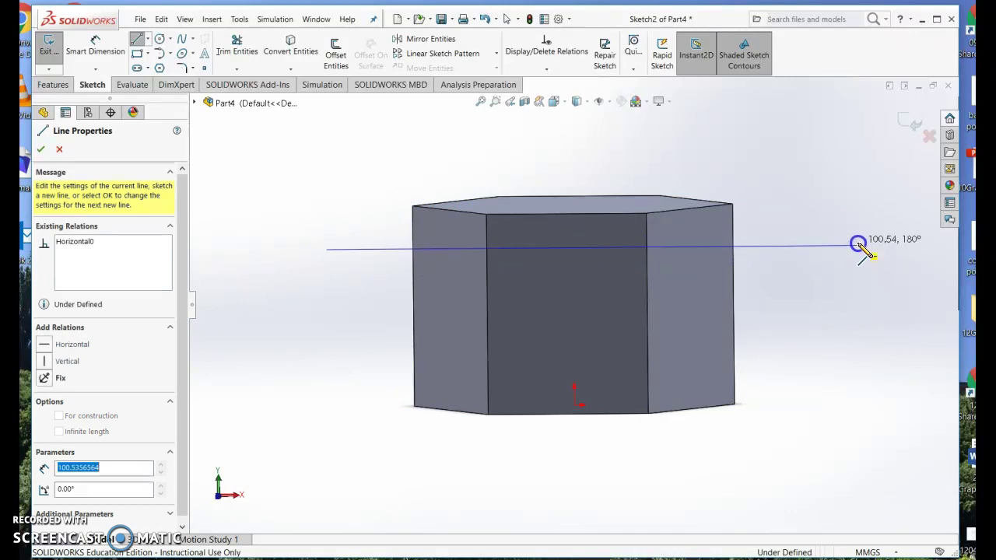
pyautogui.click(42, 148)
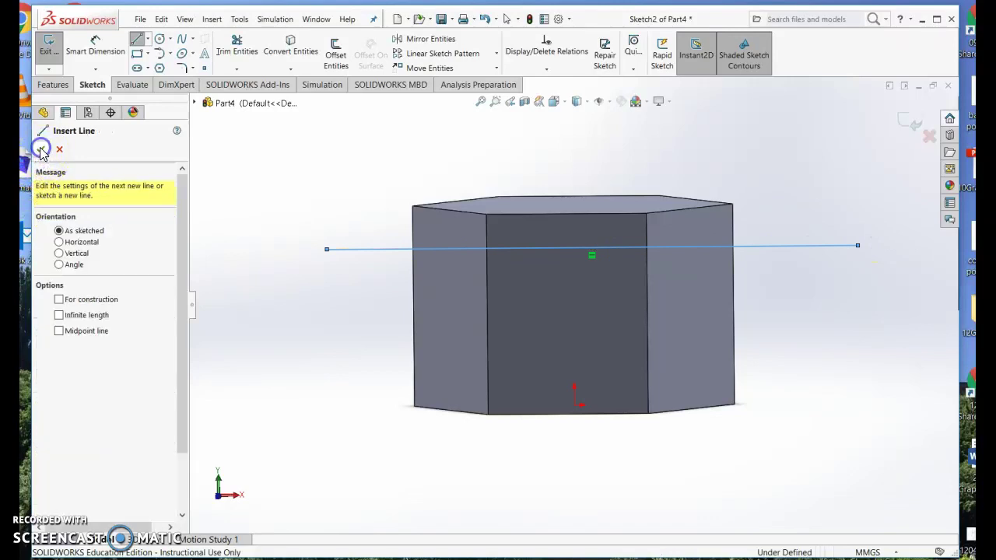
# Step: Start an Extruded Cut from the line sketch with end condition Through All - Both
pyautogui.click(53, 86)
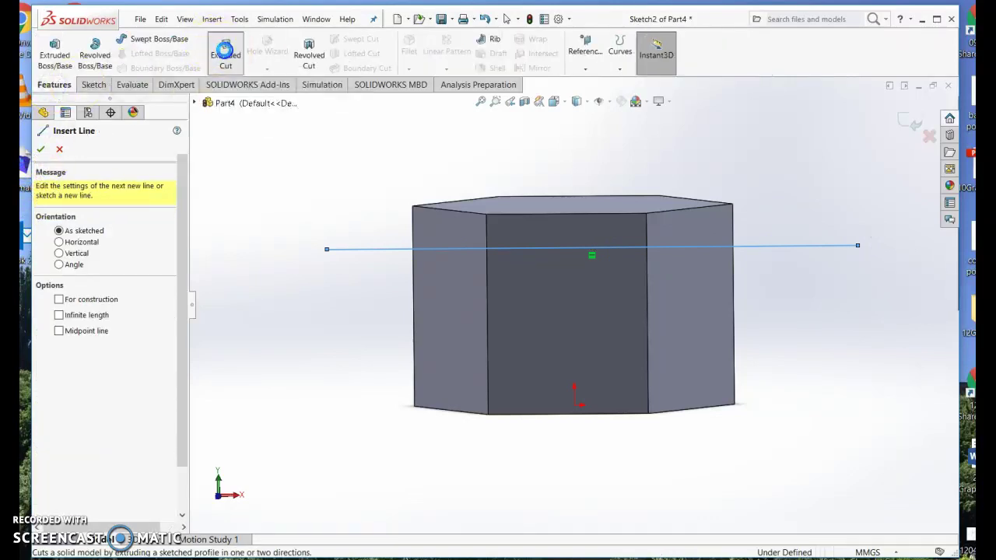
pyautogui.click(225, 51)
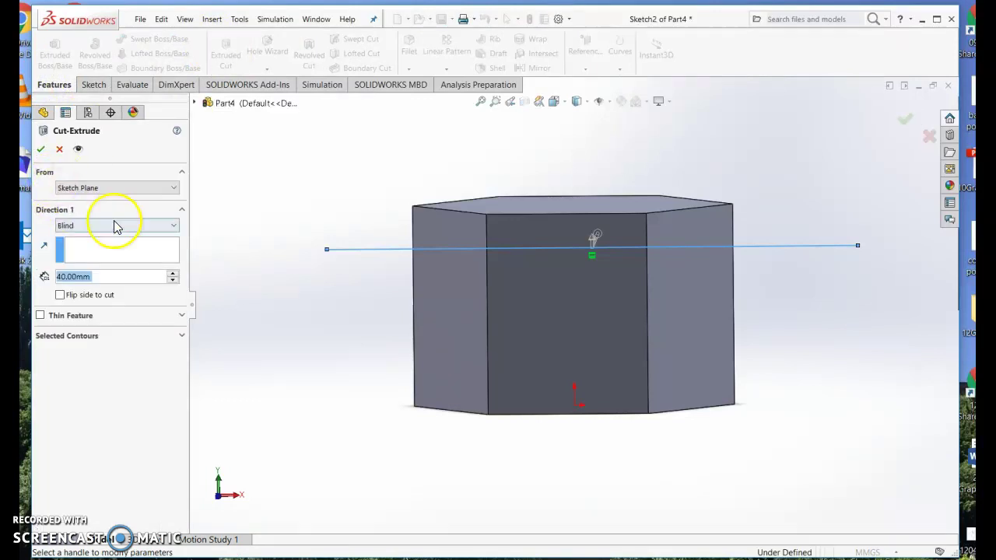
pyautogui.click(114, 226)
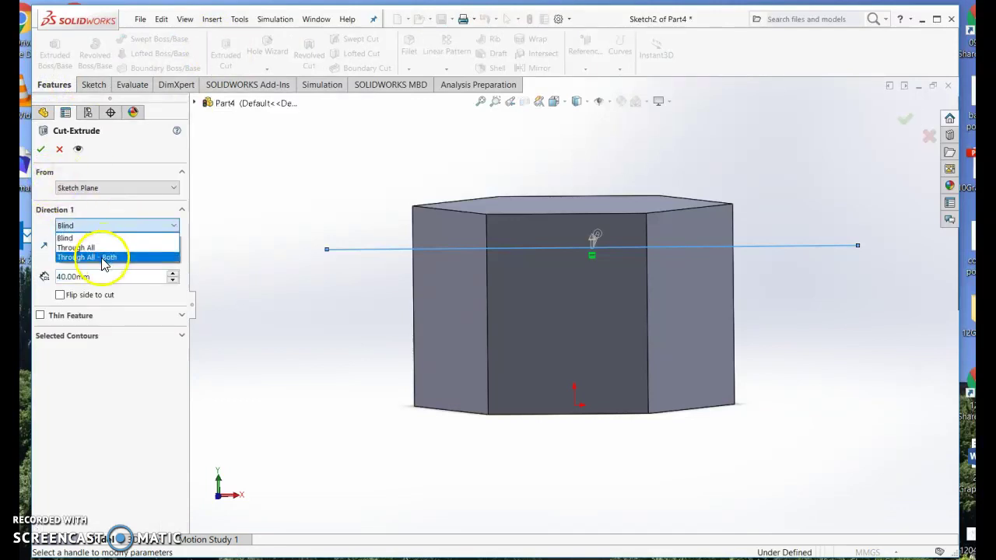
pyautogui.click(103, 257)
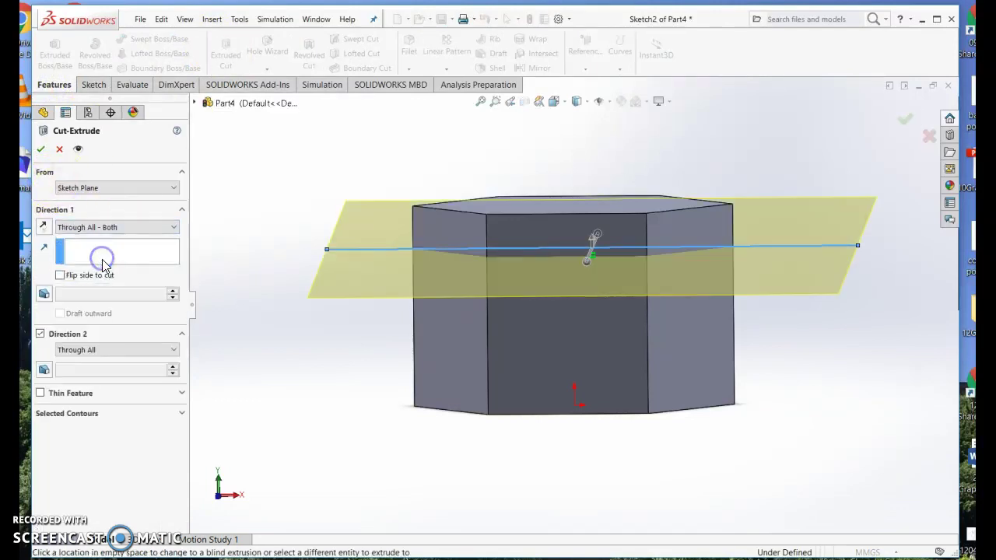
# Step: Apply the cut, keeping the lower prism, and save the part as 'bottom hexagon'
pyautogui.click(42, 150)
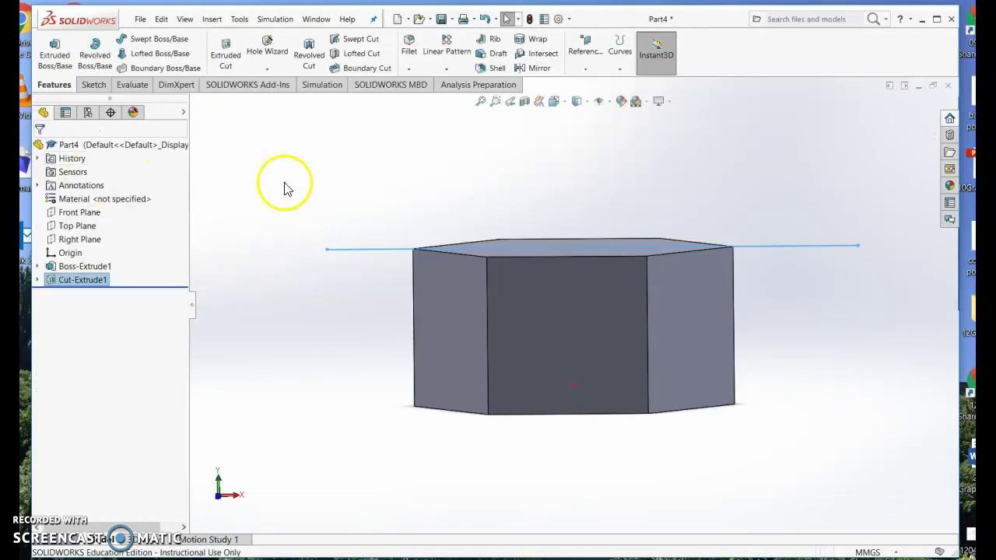
pyautogui.click(143, 21)
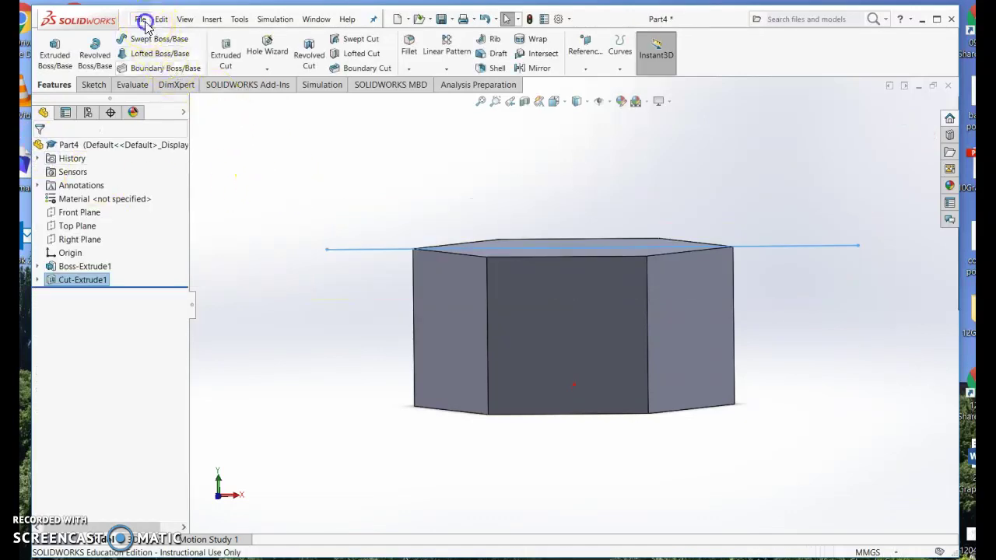
pyautogui.click(166, 149)
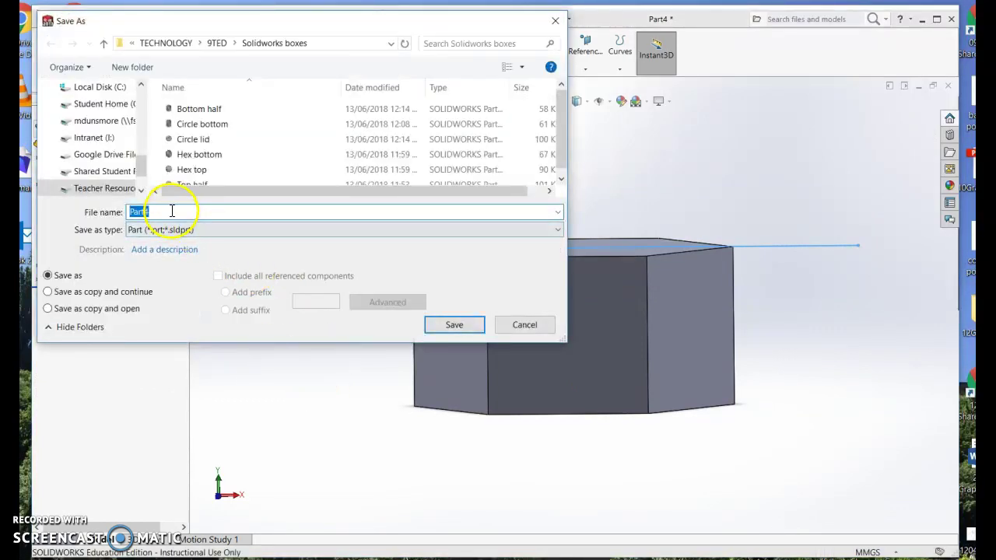
pyautogui.write('bo')
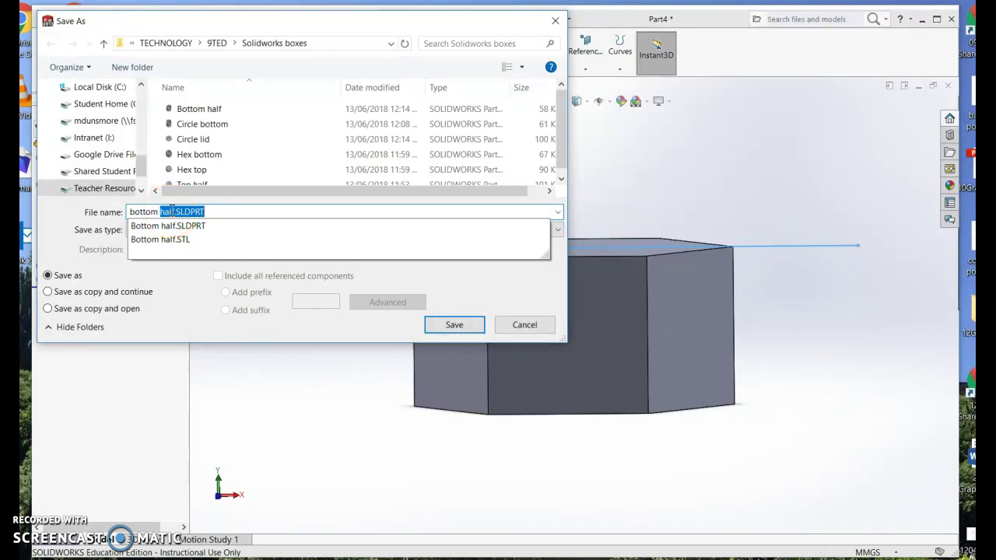
pyautogui.write('ttom hexagon')
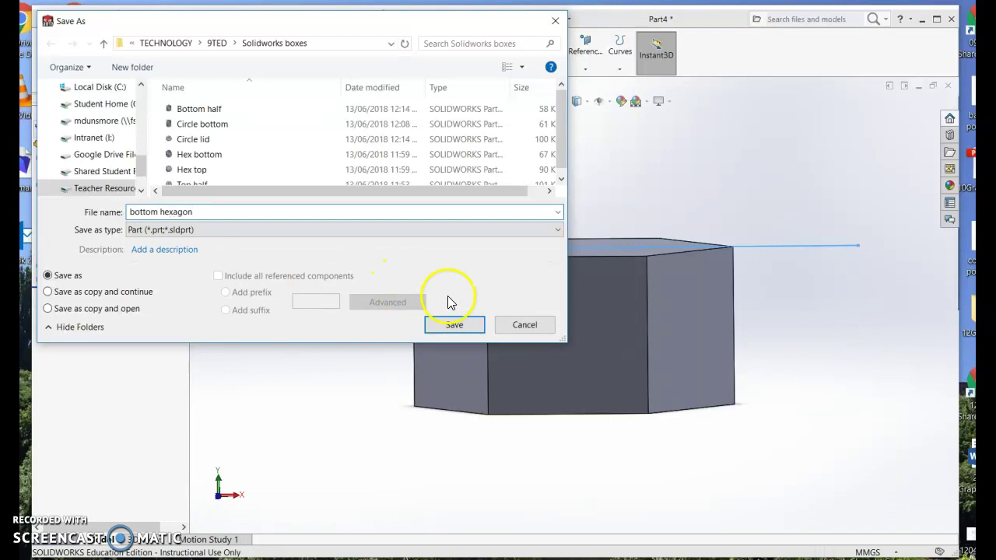
pyautogui.click(455, 324)
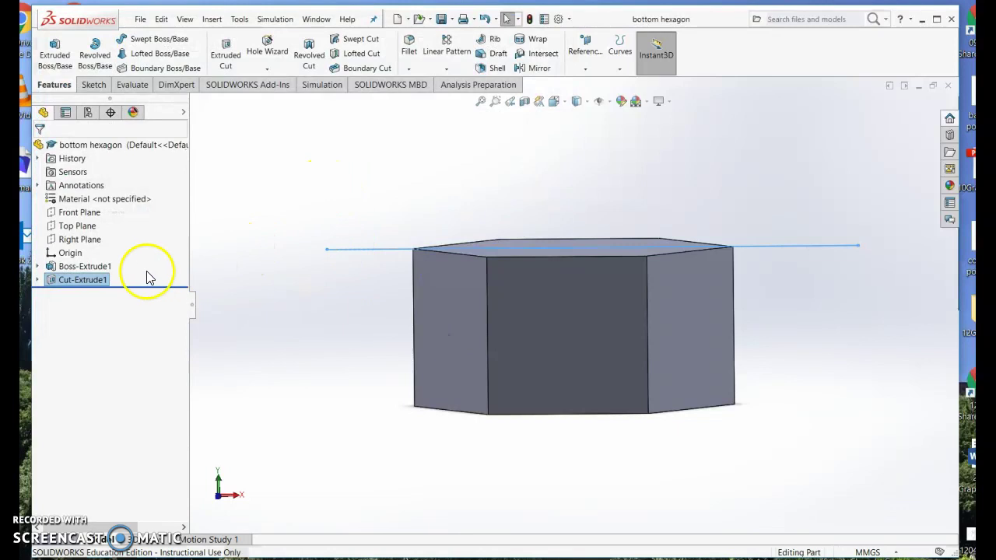
# Step: Flip Cut-Extrude1's cut side so only the thin hexagonal slab remains
pyautogui.rightClick(93, 287)
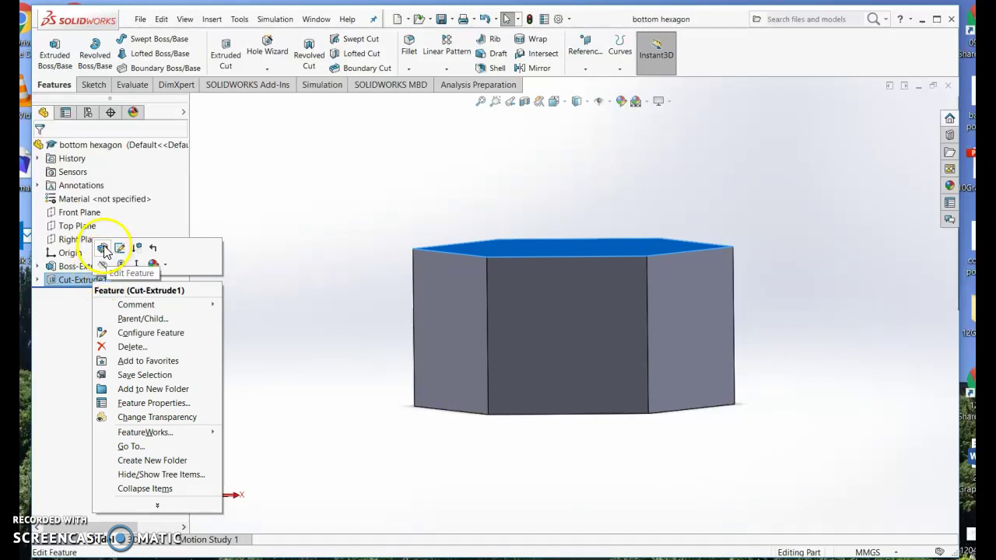
pyautogui.click(103, 248)
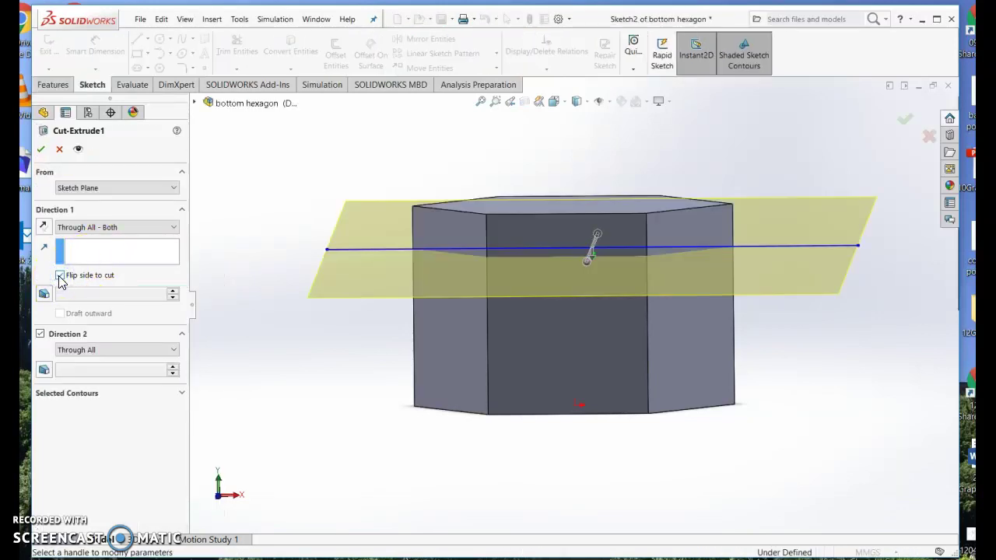
pyautogui.click(40, 149)
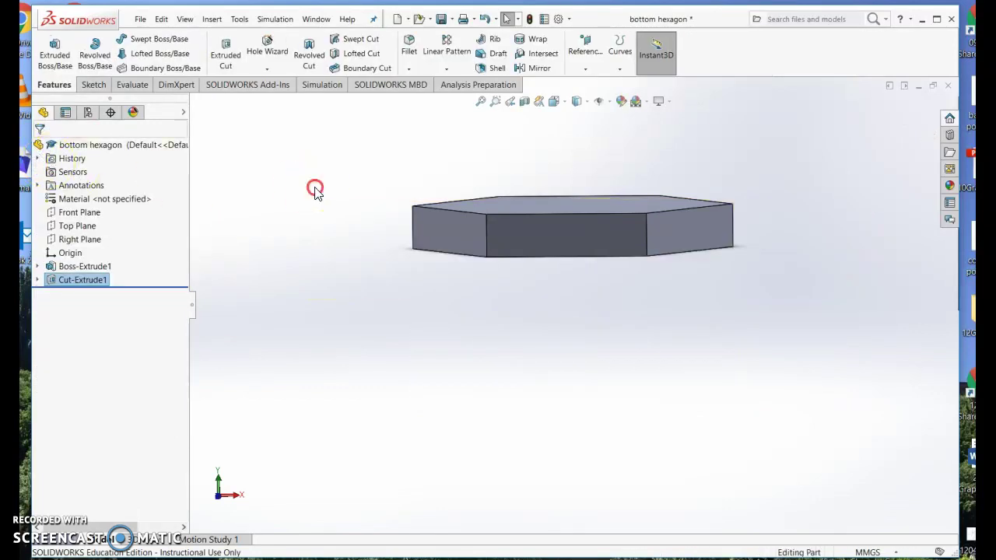
pyautogui.moveTo(316, 187); pyautogui.dragTo(316, 235, button='middle')
# Step: Save the slab part under the new name 'top hexagon'
pyautogui.click(141, 19)
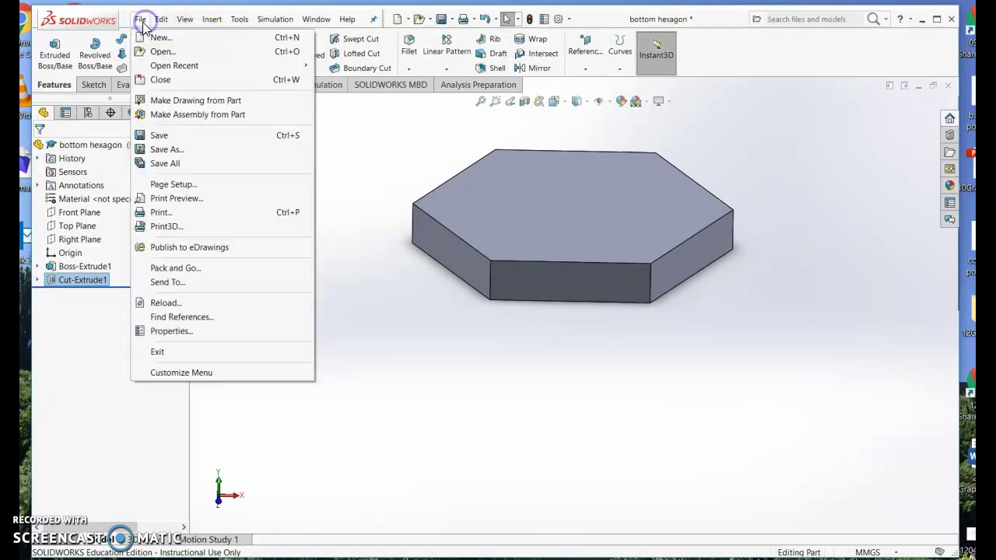
pyautogui.click(182, 150)
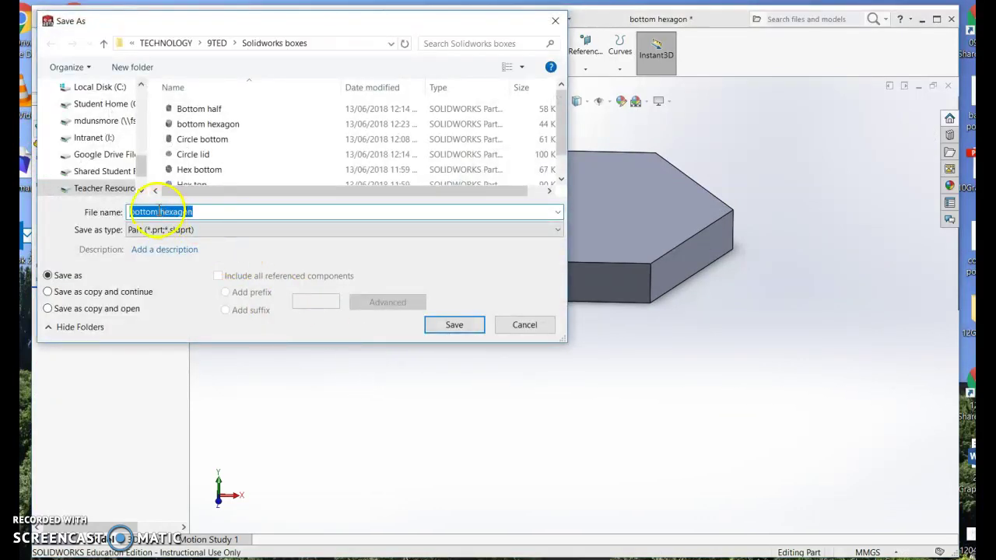
pyautogui.click(159, 212)
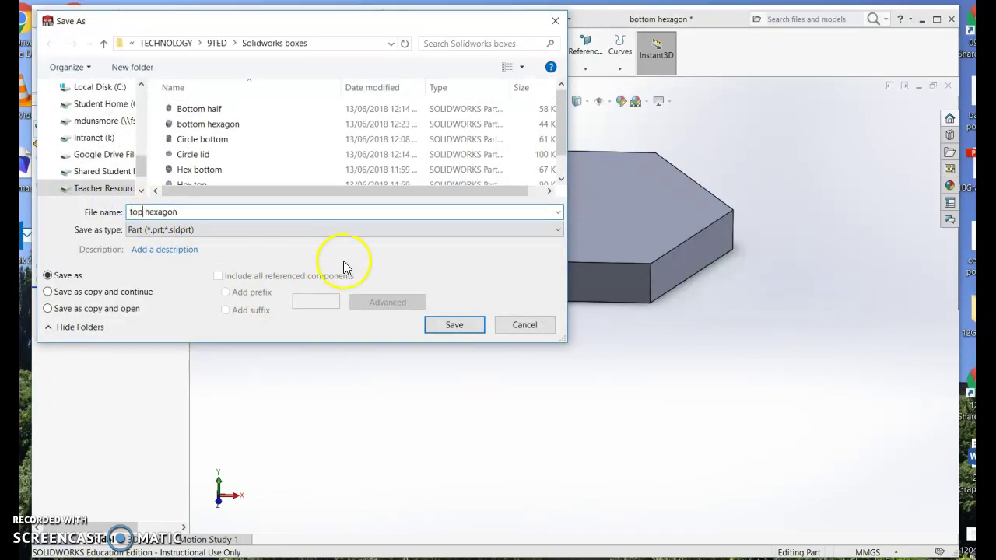
pyautogui.click(454, 326)
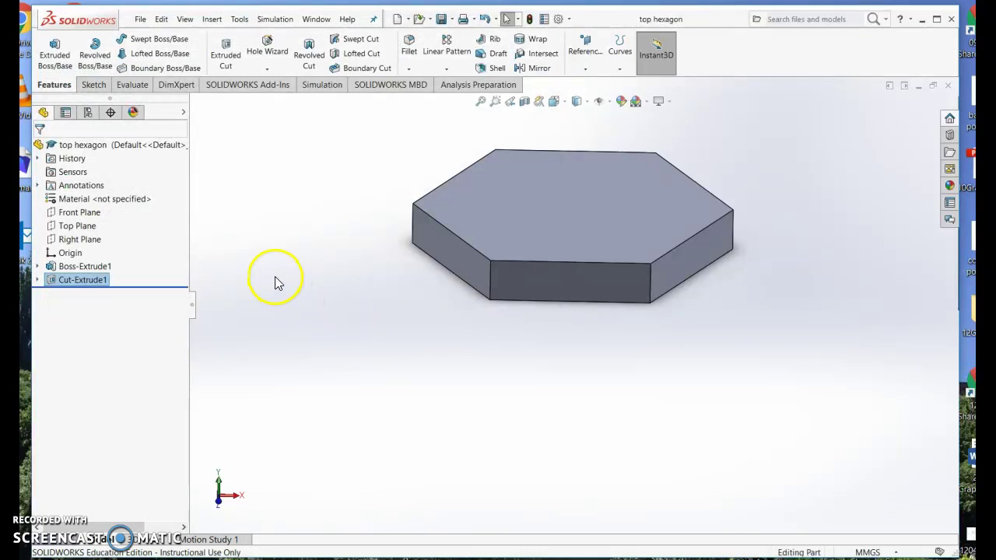
# Step: Reopen the 'bottom hexagon' part file
pyautogui.click(141, 20)
pyautogui.click(163, 51)
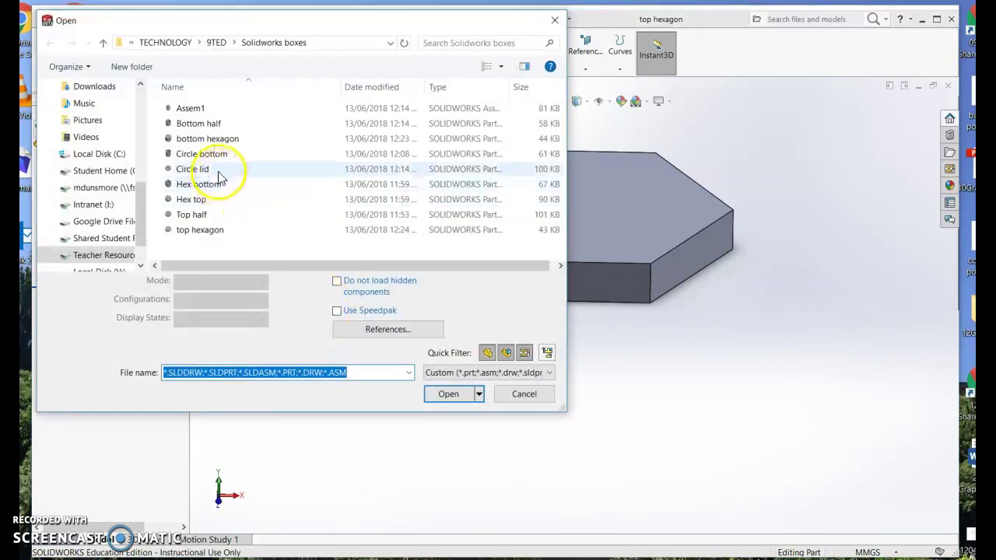
pyautogui.doubleClick(214, 139)
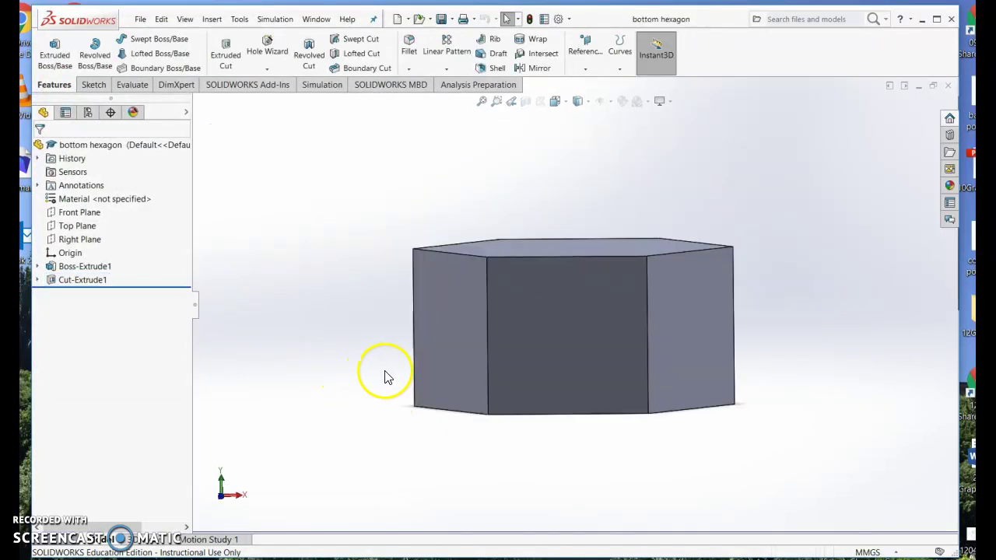
# Step: Shell the bottom hexagon with 2 mm walls, removing its top face
pyautogui.moveTo(318, 244); pyautogui.dragTo(326, 335, button='middle')
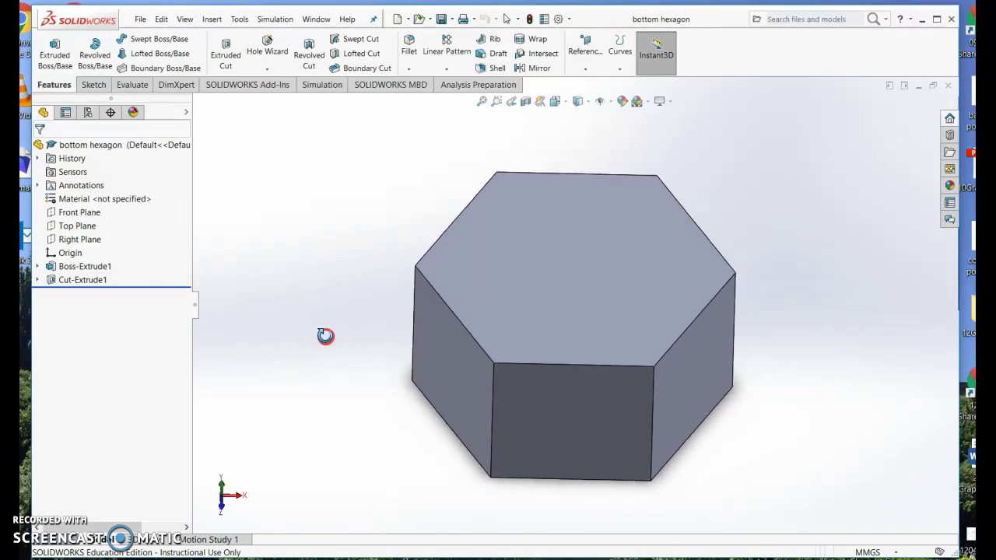
pyautogui.click(548, 281)
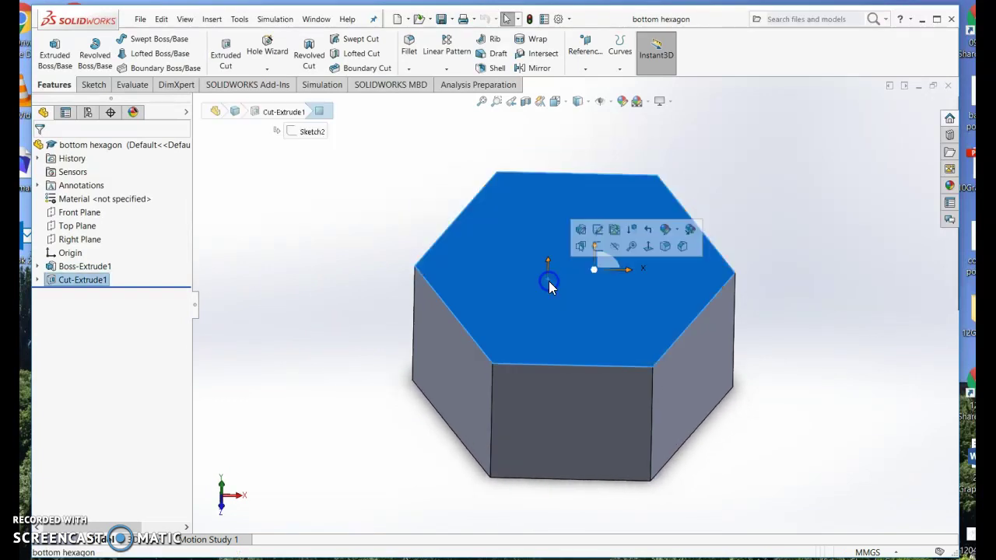
pyautogui.click(495, 68)
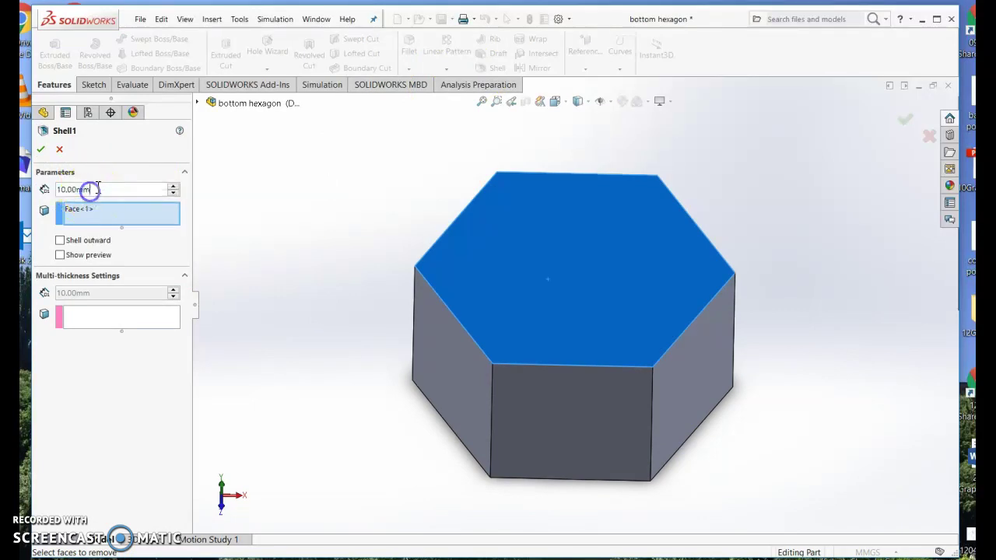
pyautogui.write('2')
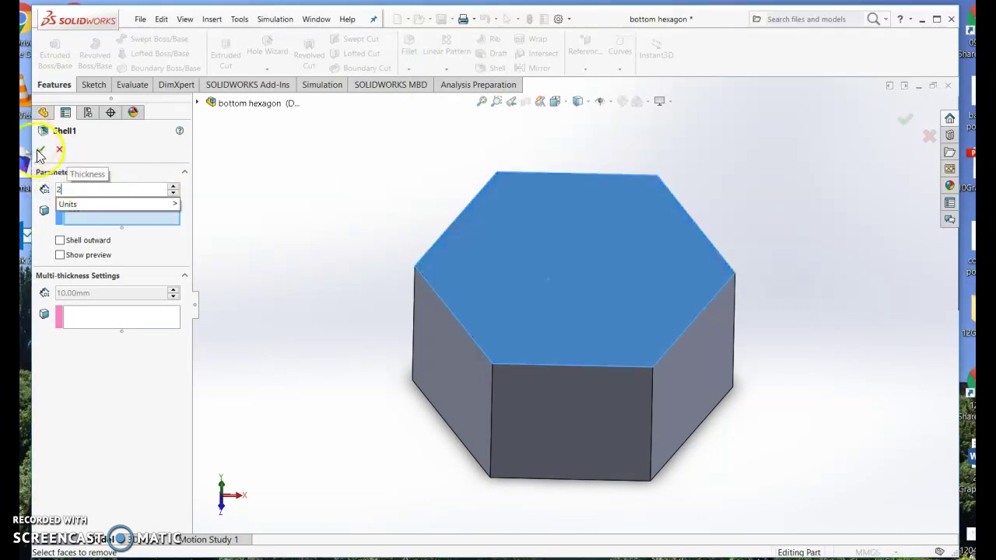
pyautogui.click(41, 152)
pyautogui.click(41, 152)
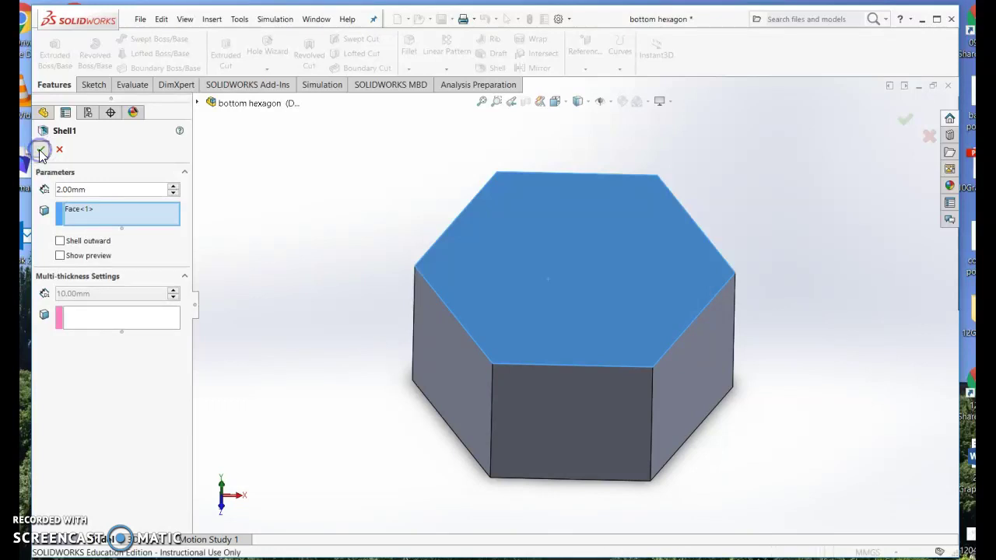
# Step: Save the hollowed bottom hexagon part
pyautogui.moveTo(294, 191); pyautogui.dragTo(300, 151, button='middle')
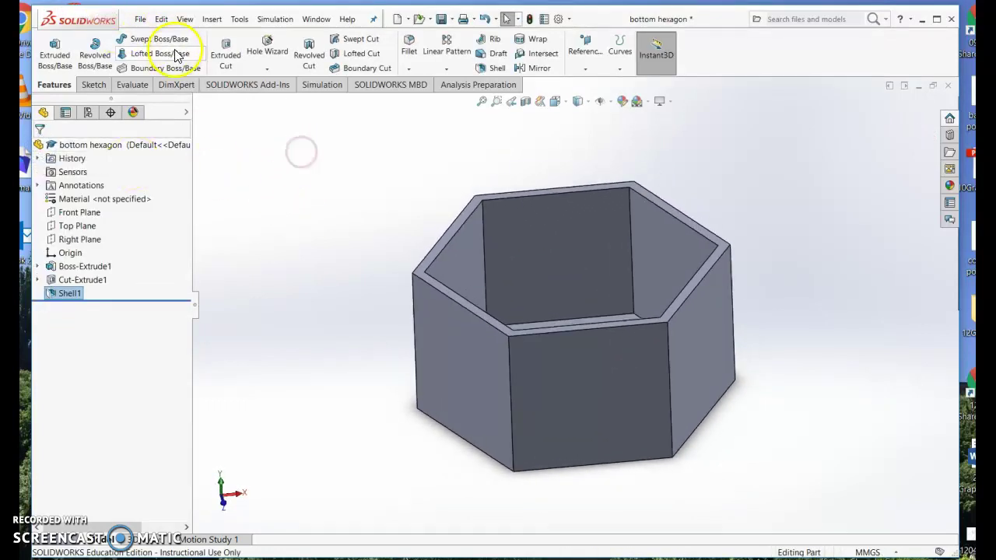
pyautogui.click(140, 18)
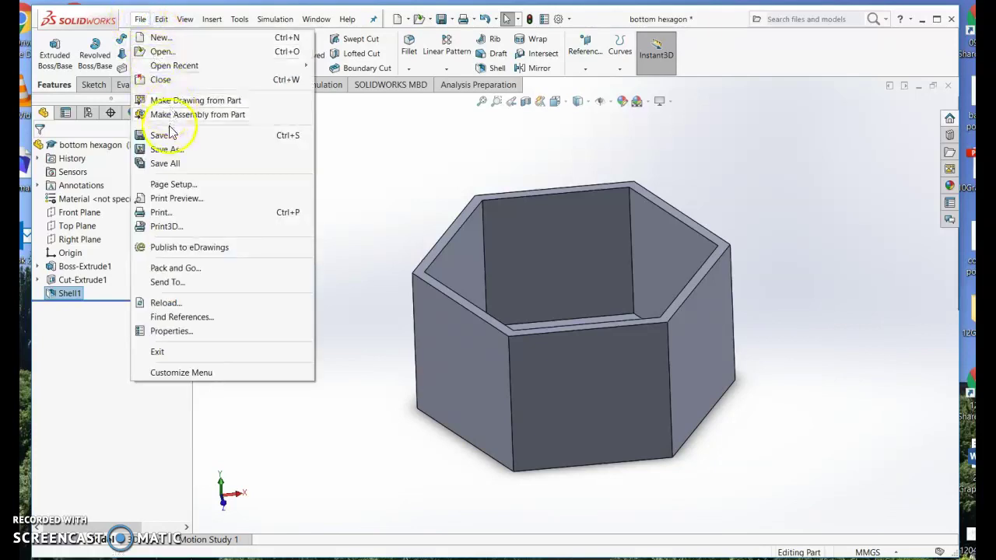
pyautogui.click(160, 136)
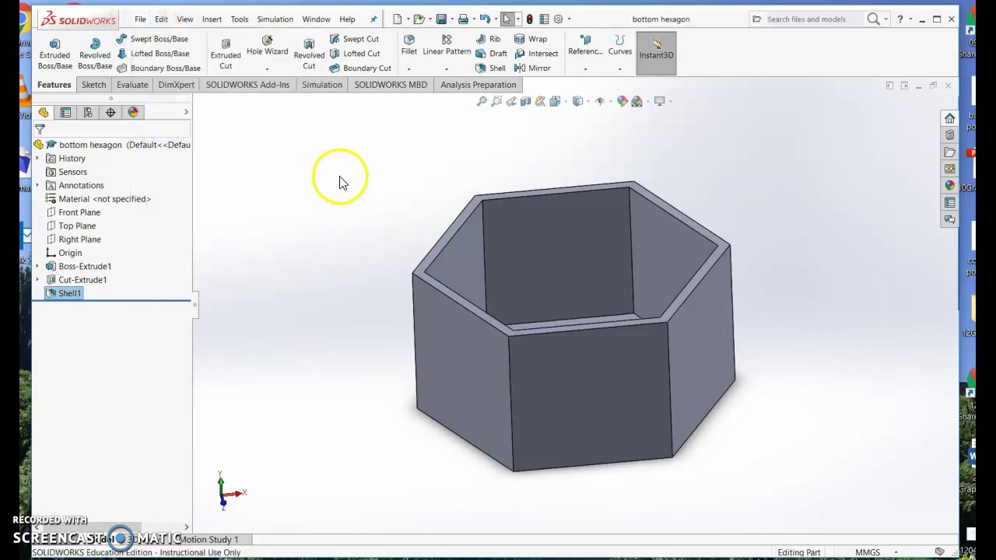
# Step: Switch to the 'top hexagon' part and select its flat top face
pyautogui.click(314, 19)
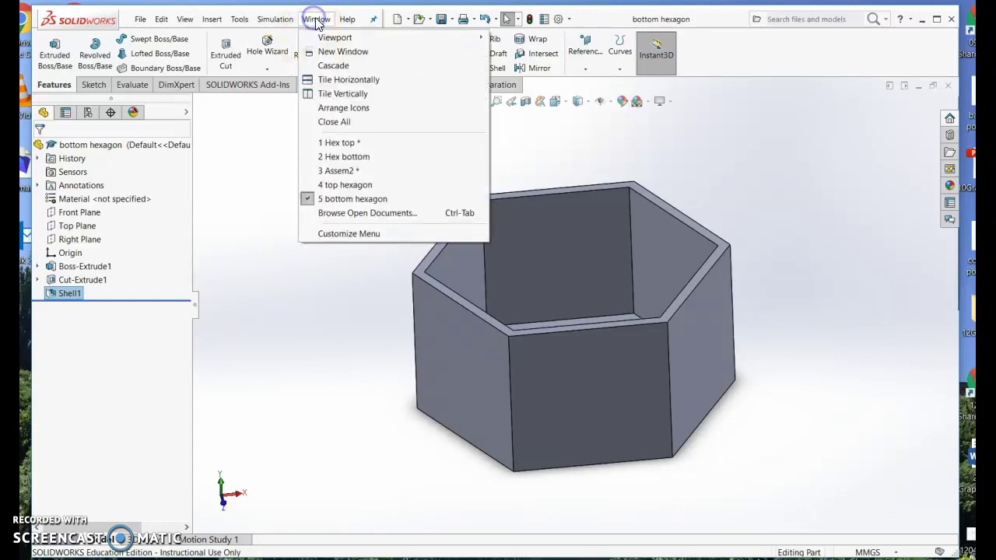
pyautogui.click(340, 187)
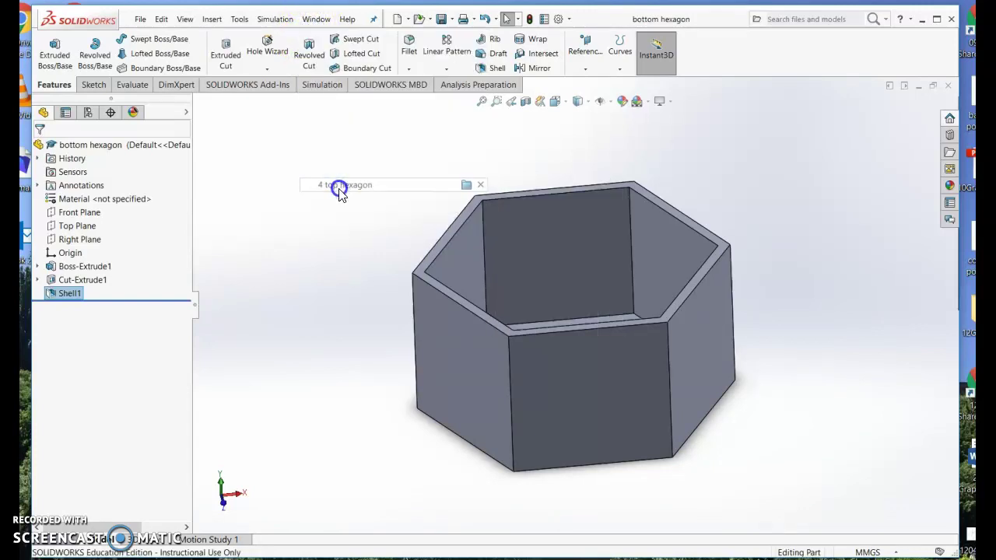
pyautogui.click(321, 244)
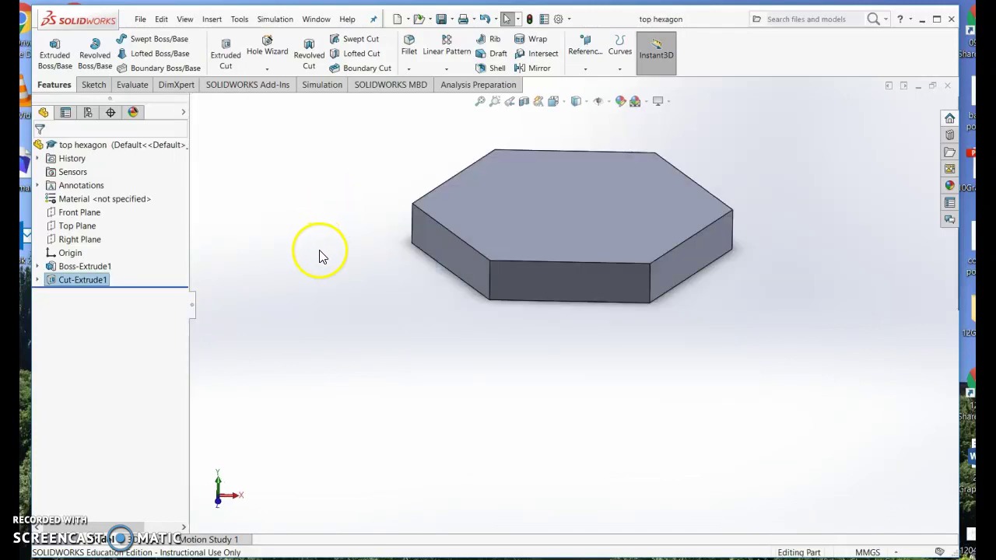
pyautogui.moveTo(383, 256); pyautogui.dragTo(380, 97, button='middle')
pyautogui.click(533, 283)
pyautogui.moveTo(478, 400)
pyautogui.mouseDown(button='middle')
pyautogui.moveTo(462, 275)
pyautogui.moveTo(489, 257)
pyautogui.moveTo(485, 285)
pyautogui.moveTo(470, 286)
pyautogui.mouseUp(button='middle')
# Step: Sketch on the lid face, offsetting its hexagon outline 2.50 mm inward
pyautogui.click(94, 85)
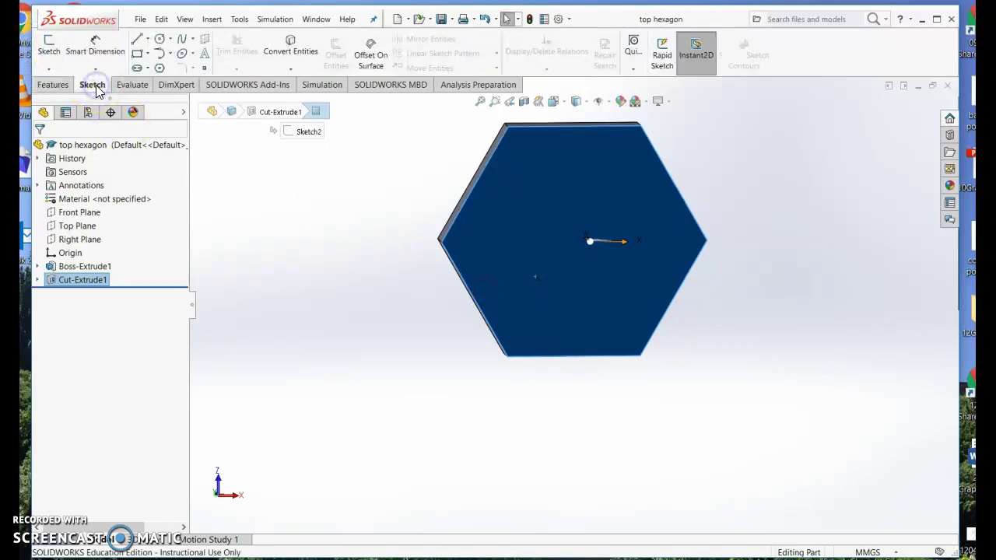
pyautogui.click(49, 45)
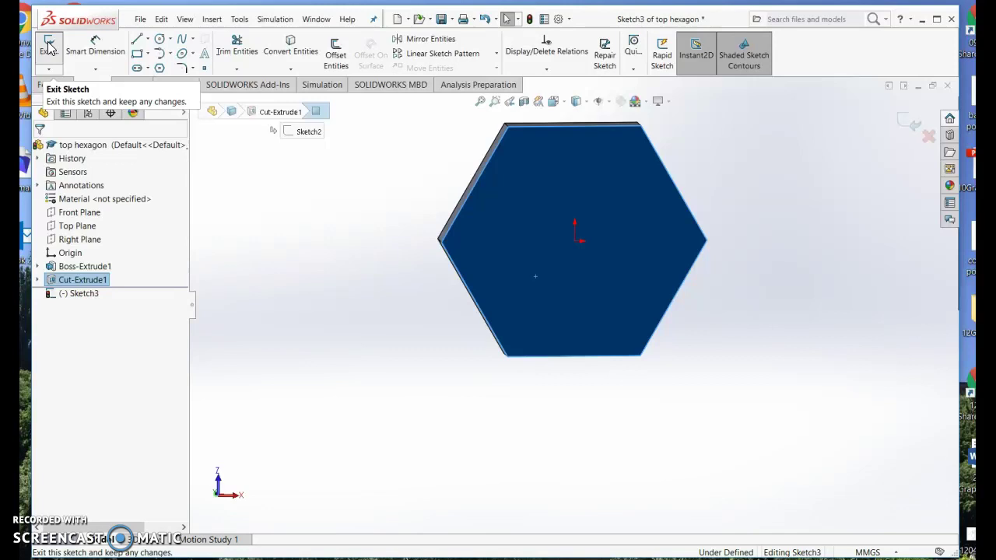
pyautogui.click(534, 231)
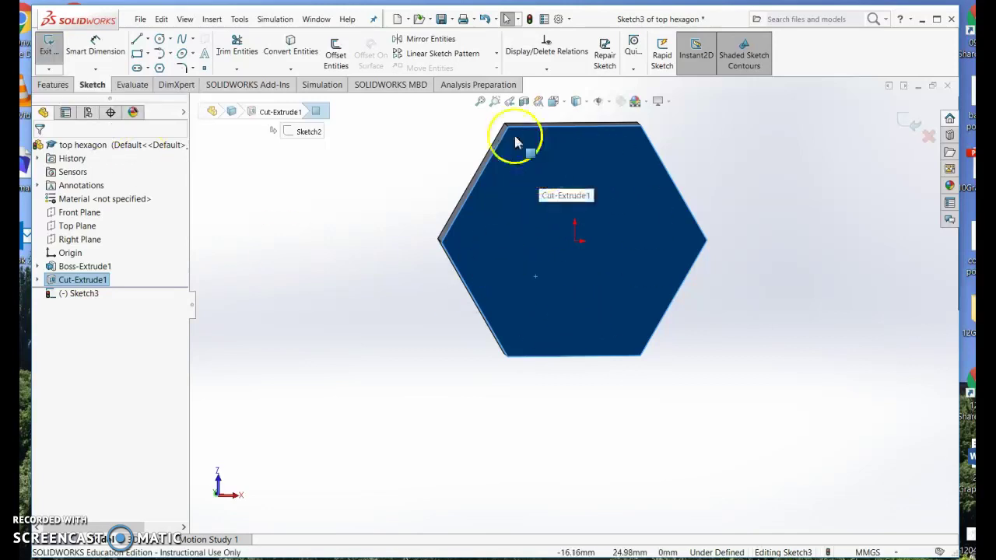
pyautogui.click(337, 53)
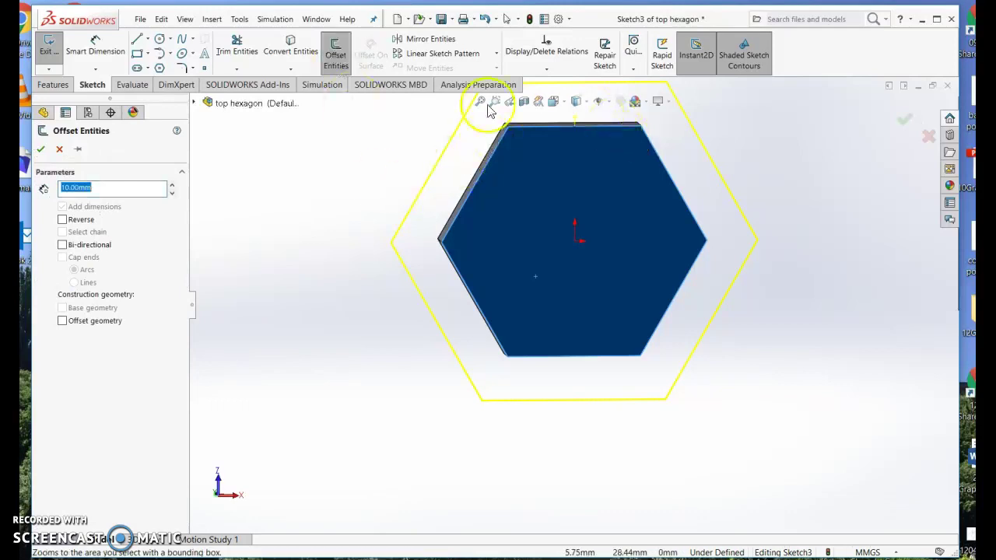
pyautogui.click(63, 221)
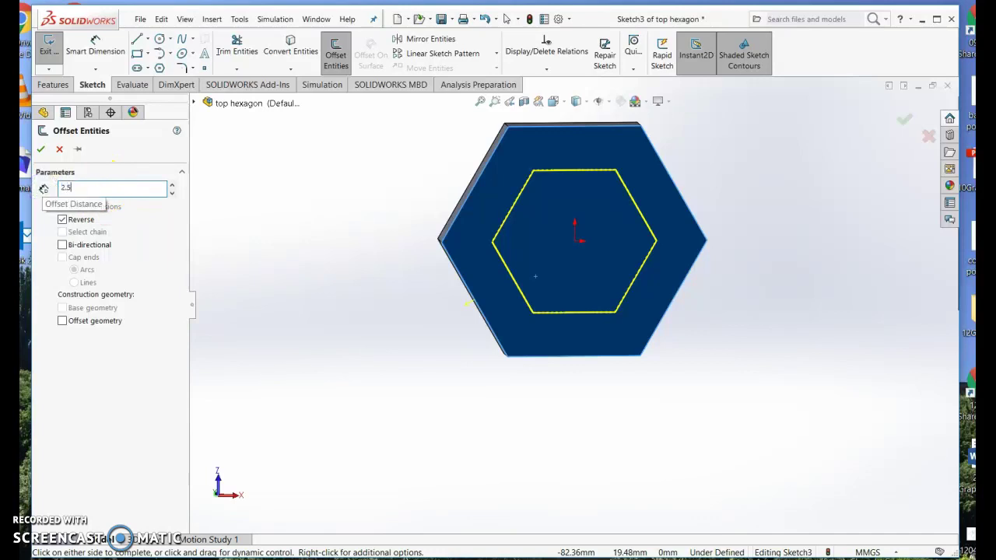
pyautogui.click(43, 150)
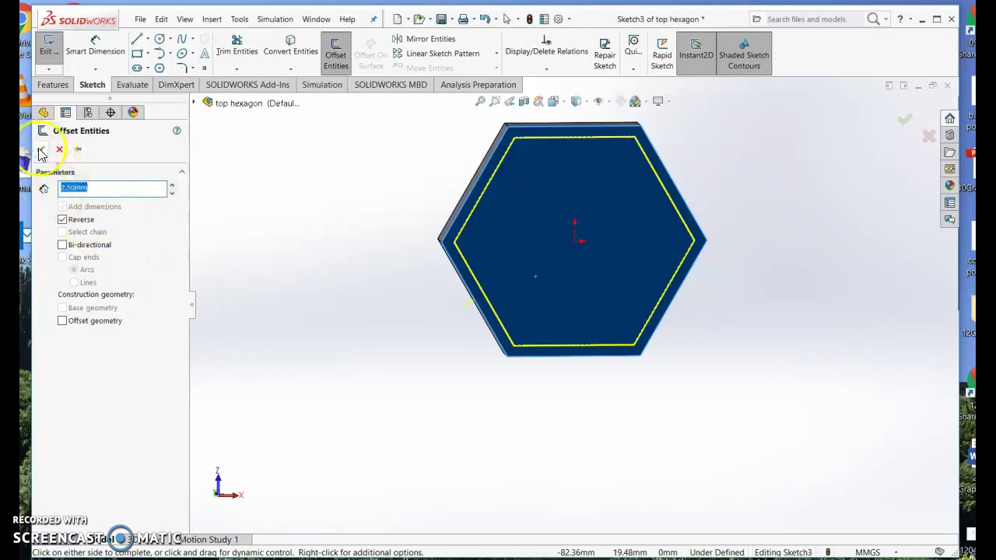
pyautogui.click(40, 151)
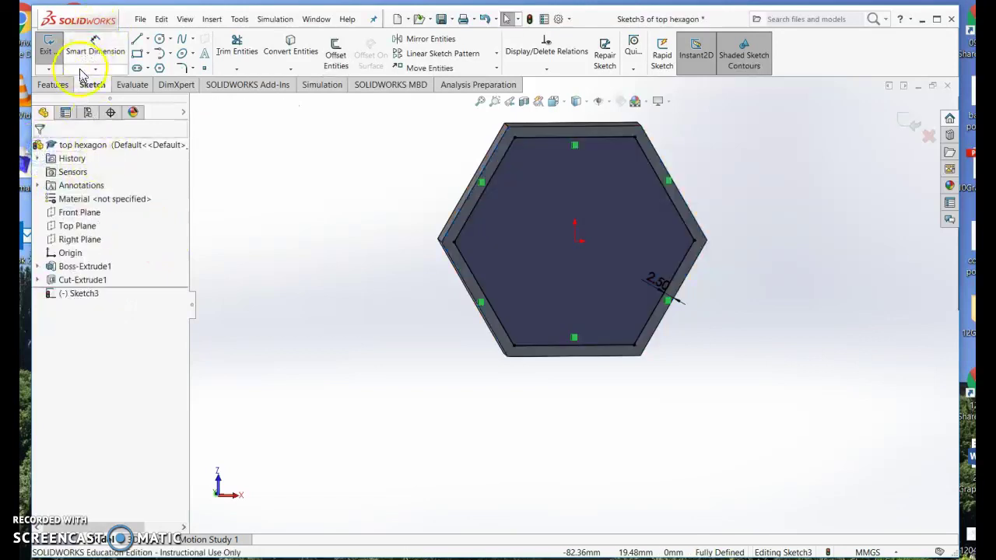
# Step: Extrude the inner offset hexagon 4 mm to form the lid's lip
pyautogui.click(62, 88)
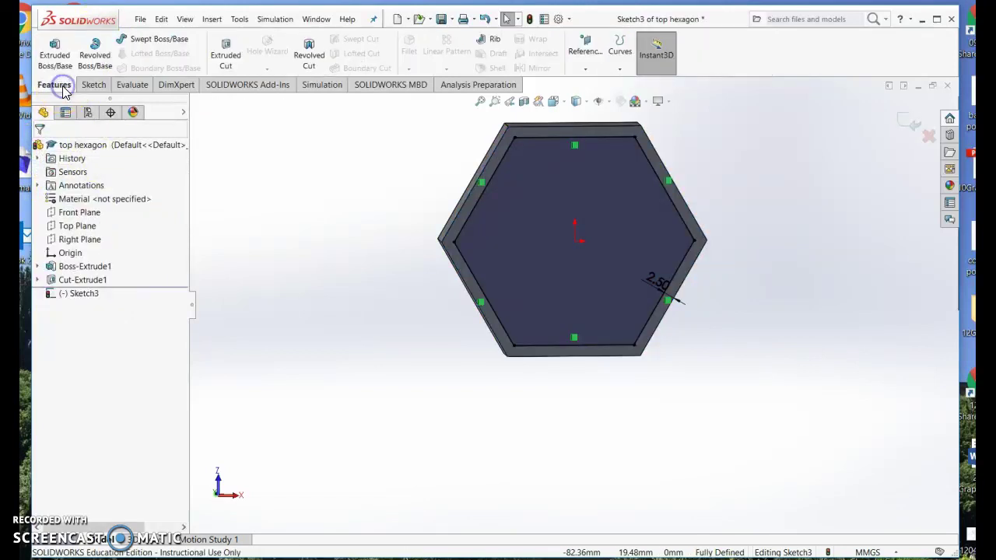
pyautogui.click(54, 51)
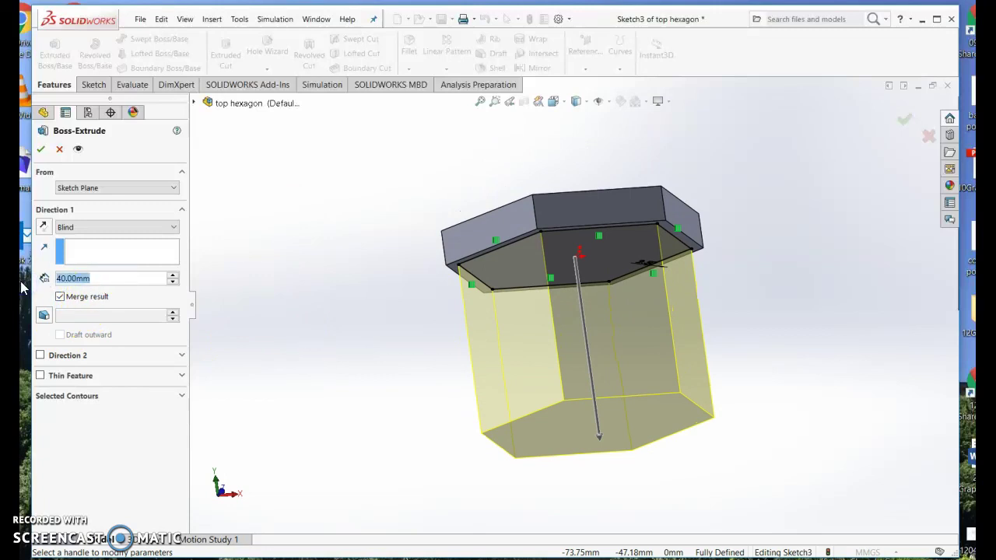
pyautogui.write('4')
pyautogui.click(40, 149)
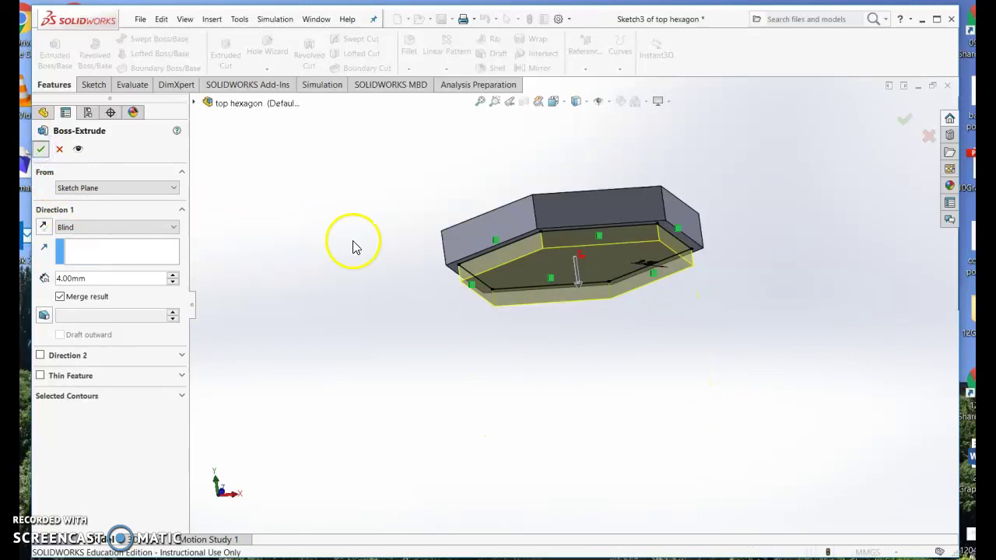
pyautogui.moveTo(335, 227); pyautogui.dragTo(381, 418, button='middle')
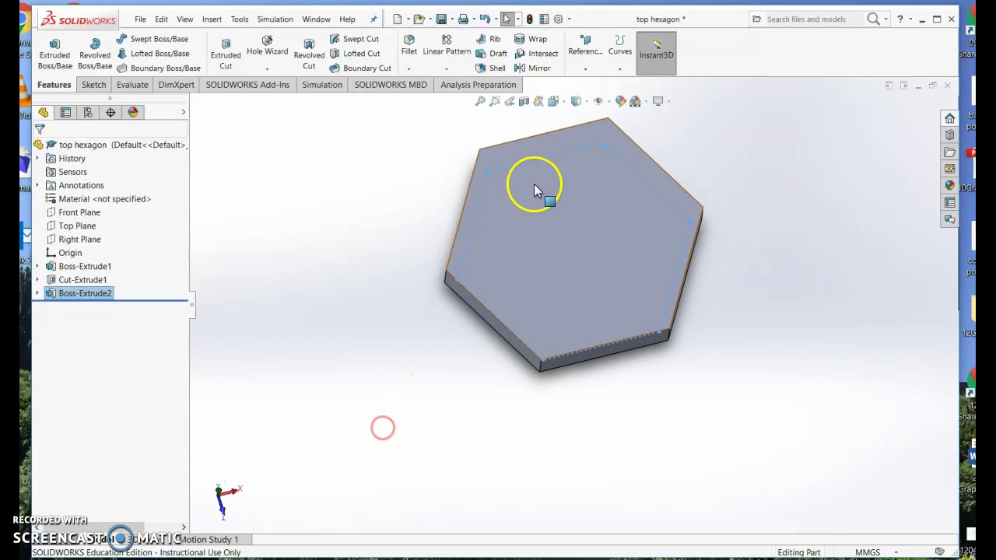
# Step: Sketch a first hexagon (about 36.28 mm circle) centred on the lid's top face
pyautogui.click(582, 244)
pyautogui.moveTo(310, 281)
pyautogui.mouseDown(button='middle')
pyautogui.moveTo(287, 273)
pyautogui.moveTo(320, 333)
pyautogui.moveTo(296, 274)
pyautogui.moveTo(305, 350)
pyautogui.mouseUp(button='middle')
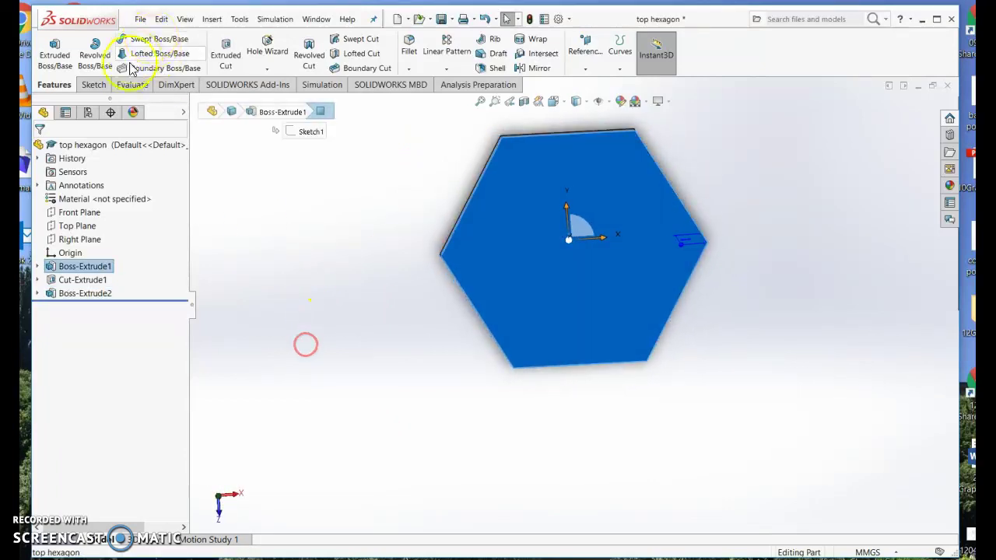
pyautogui.click(93, 84)
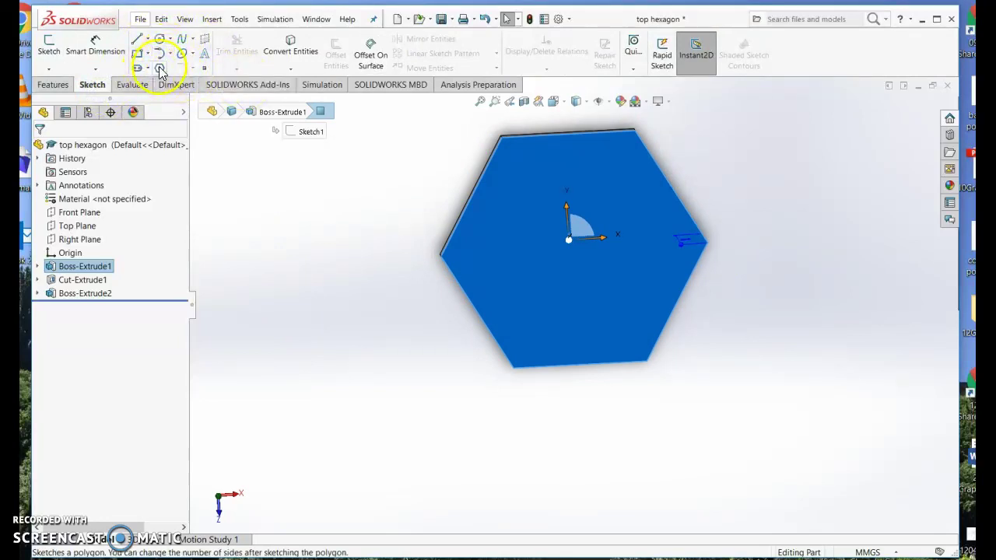
pyautogui.click(159, 68)
pyautogui.click(580, 250)
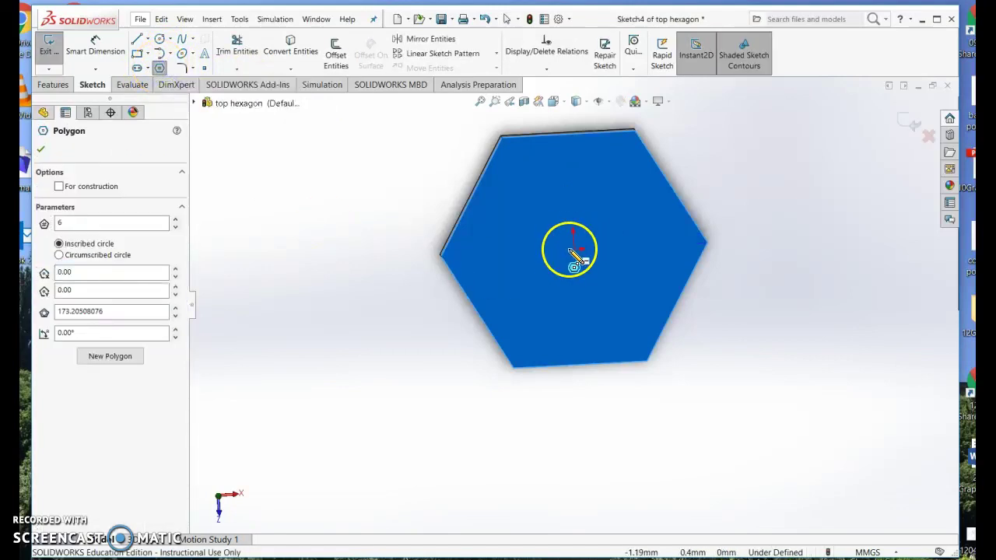
pyautogui.click(578, 248)
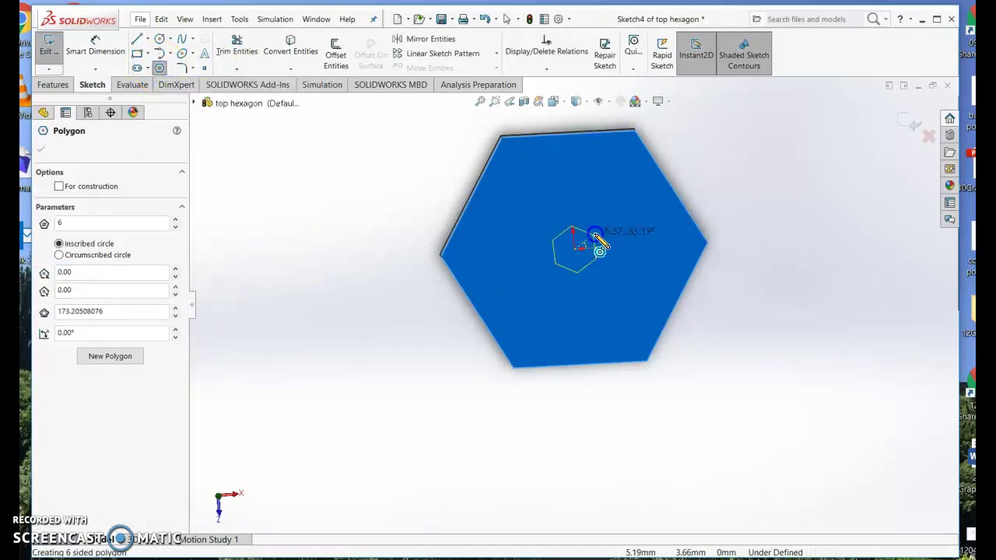
pyautogui.click(616, 168)
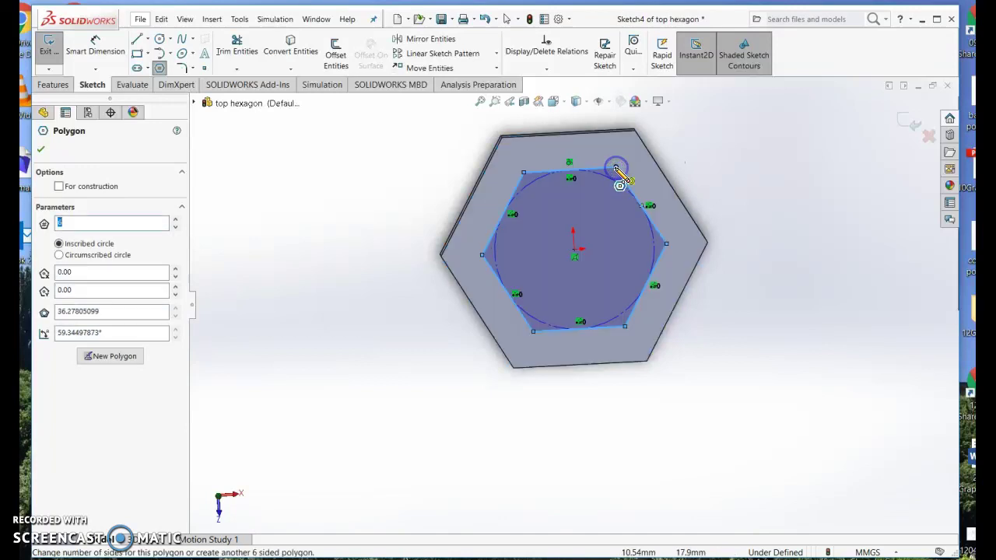
# Step: Add a second concentric hexagon (about 31.42 mm circle) inside the first
pyautogui.click(575, 251)
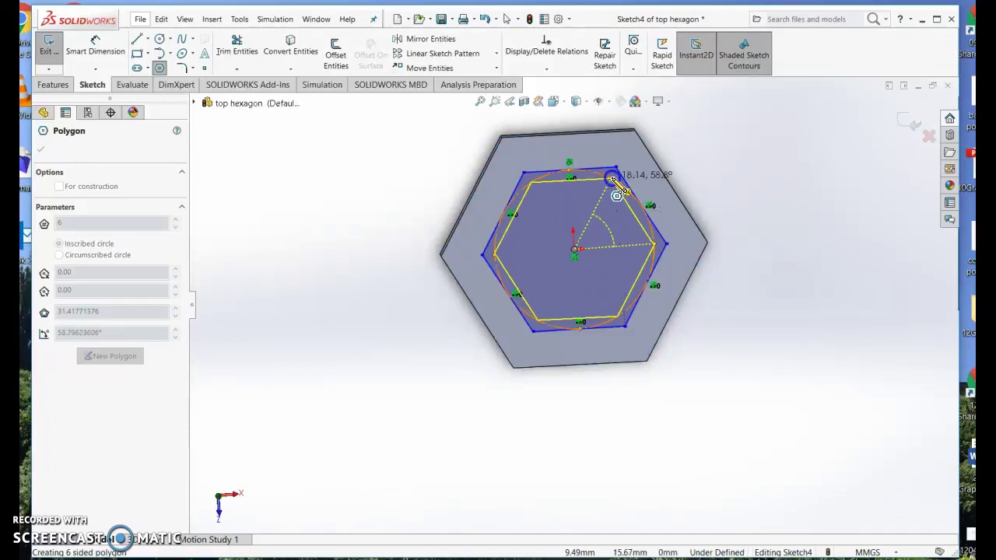
pyautogui.click(612, 180)
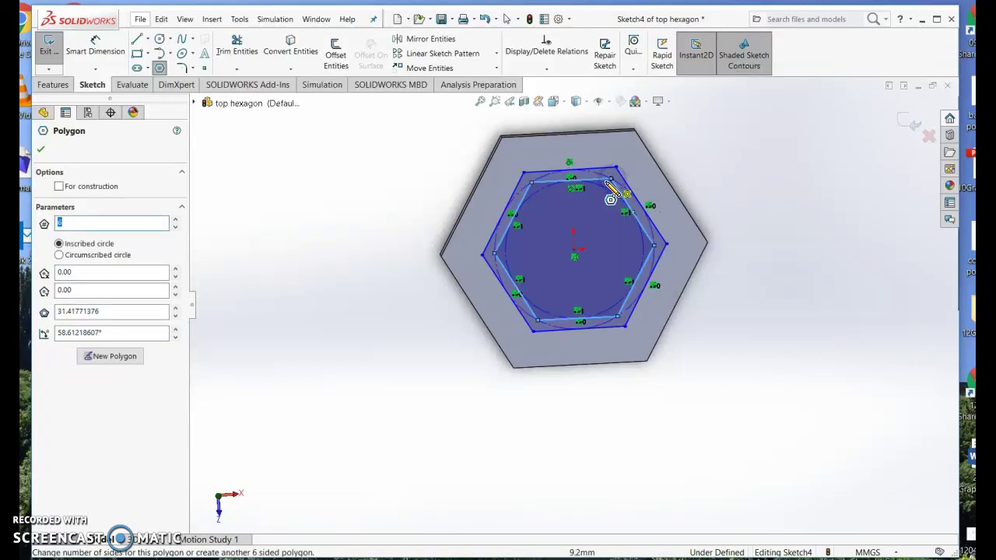
pyautogui.click(40, 149)
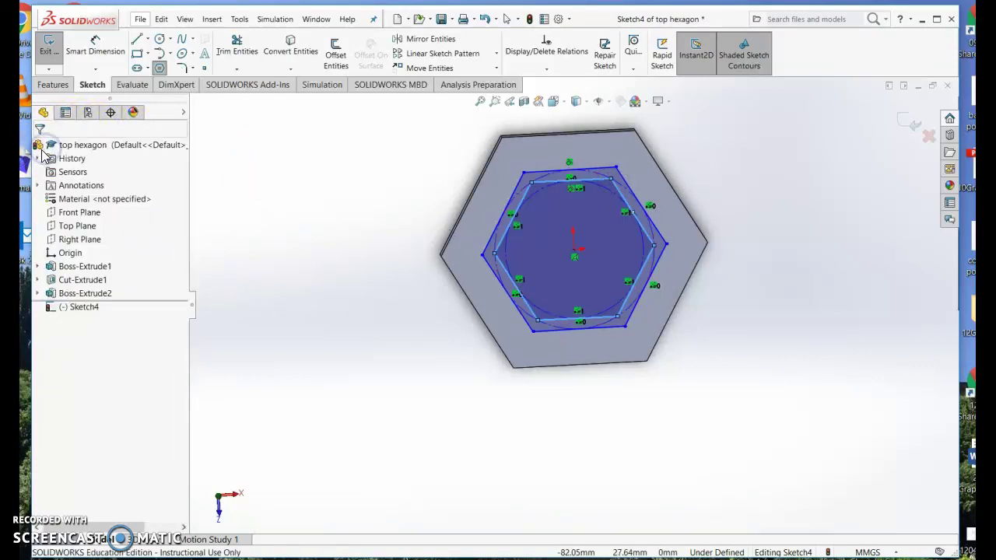
pyautogui.click(51, 85)
pyautogui.click(54, 53)
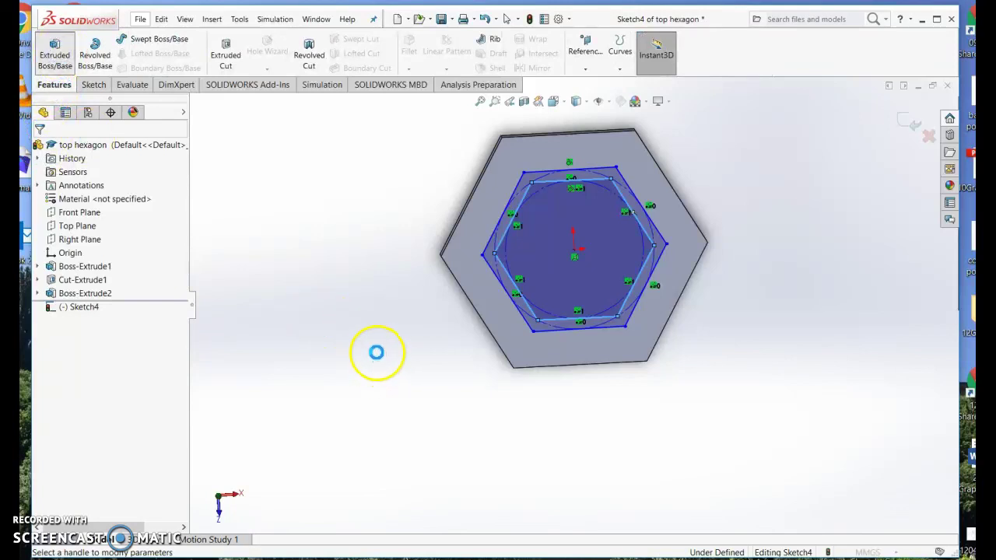
# Step: Extrude the ring between the nested hexagons 1.5 mm as Boss-Extrude3
pyautogui.moveTo(375, 358); pyautogui.dragTo(368, 181, button='middle')
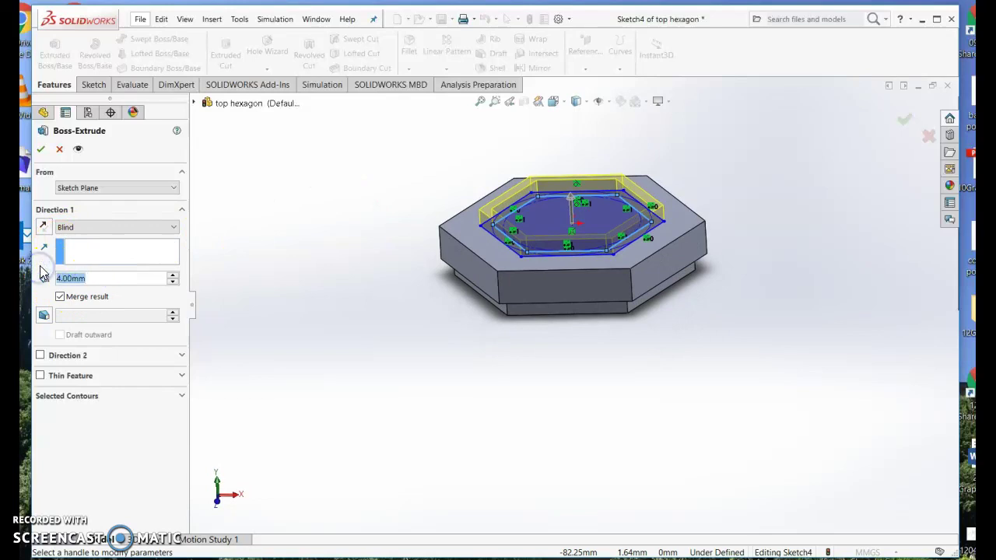
pyautogui.write('1.')
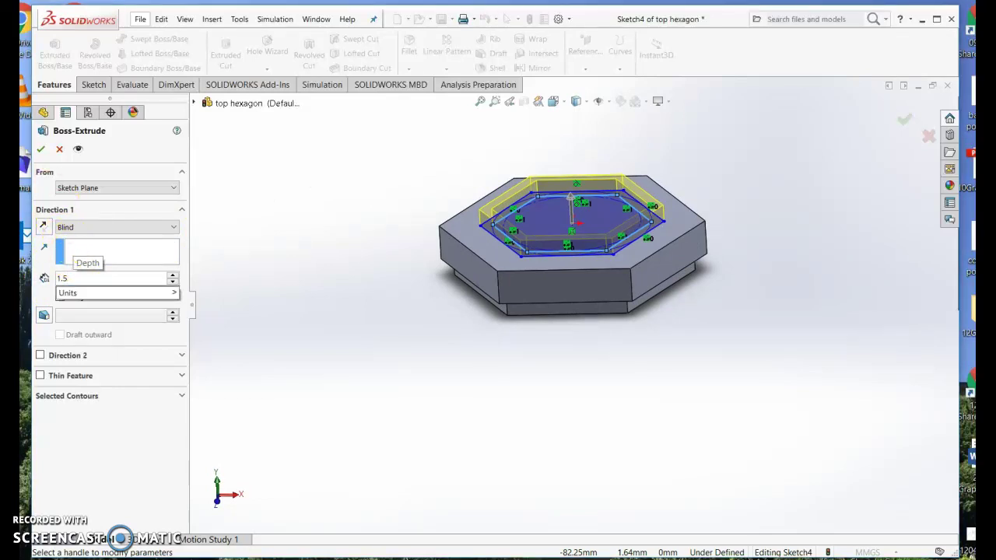
pyautogui.write('5')
pyautogui.press('Return')
pyautogui.click(40, 152)
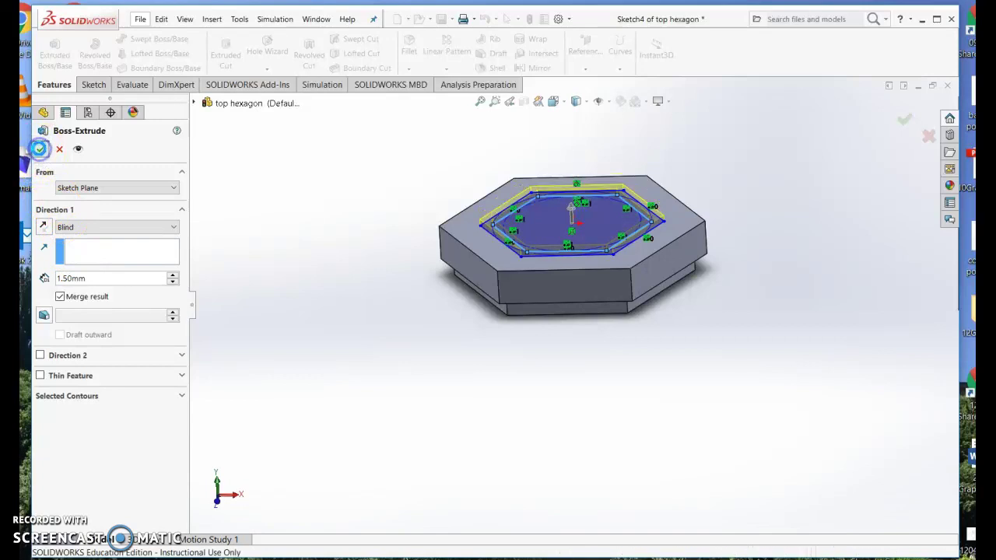
pyautogui.moveTo(276, 221); pyautogui.dragTo(240, 265, button='middle')
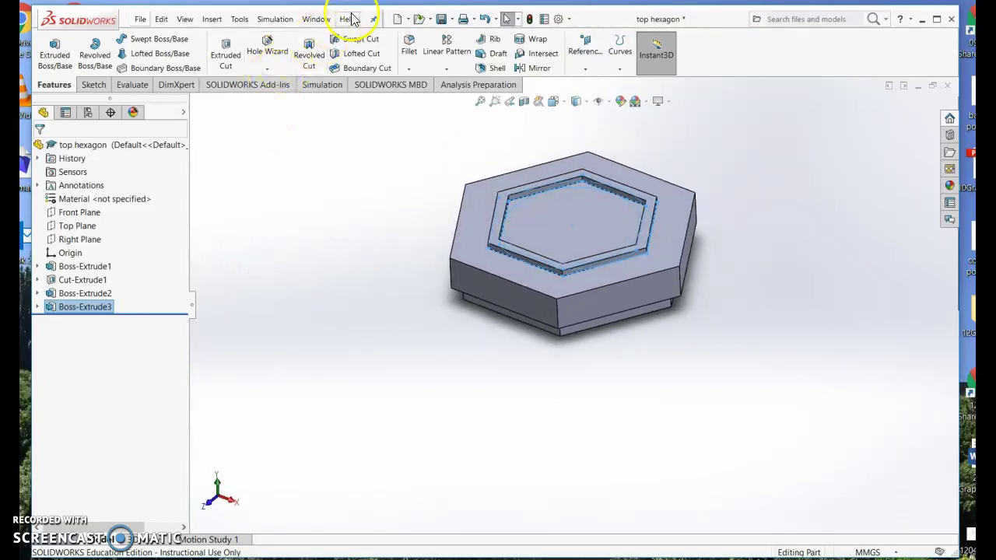
# Step: Switch to the Assem2 assembly window
pyautogui.click(316, 19)
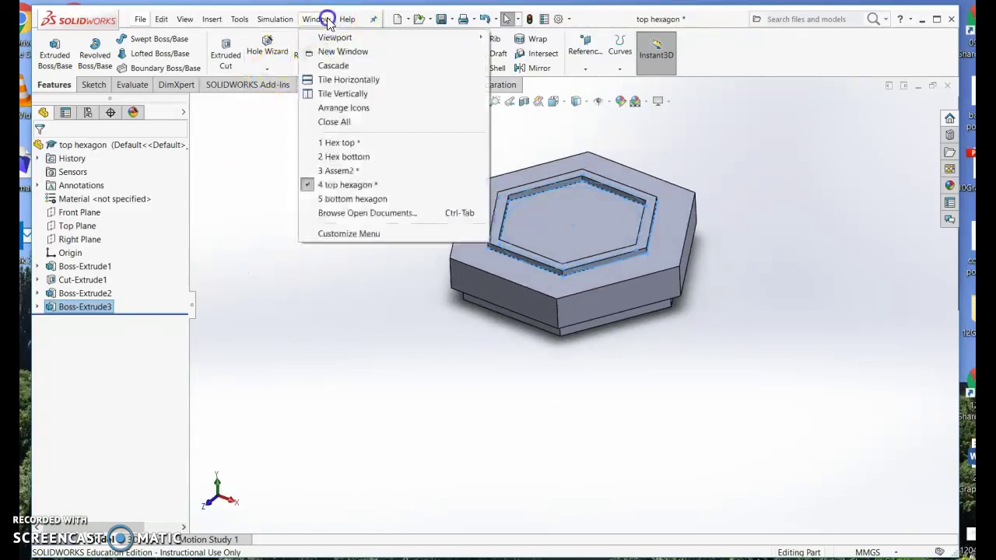
pyautogui.click(346, 171)
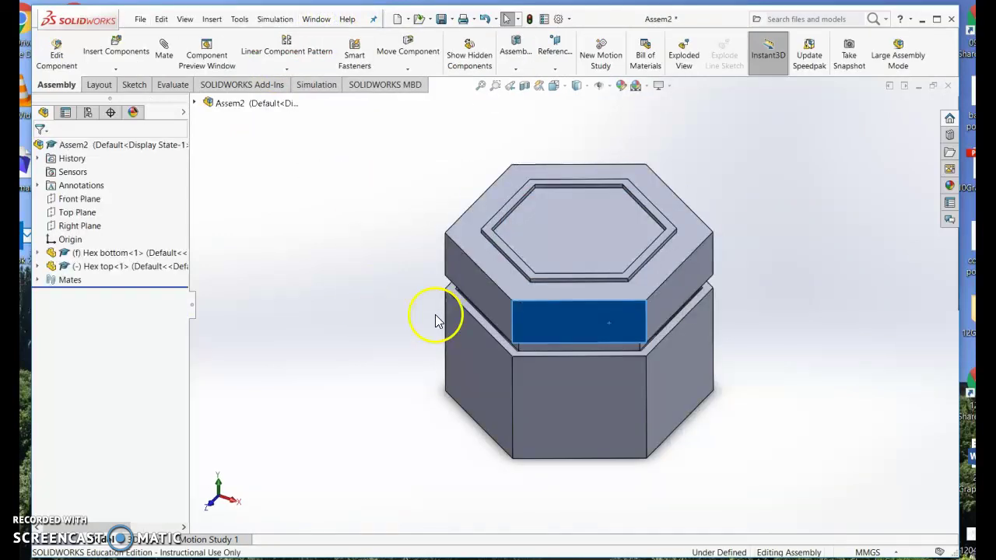
pyautogui.moveTo(834, 349)
pyautogui.mouseDown(button='middle')
pyautogui.moveTo(801, 311)
pyautogui.moveTo(818, 337)
pyautogui.mouseUp(button='middle')
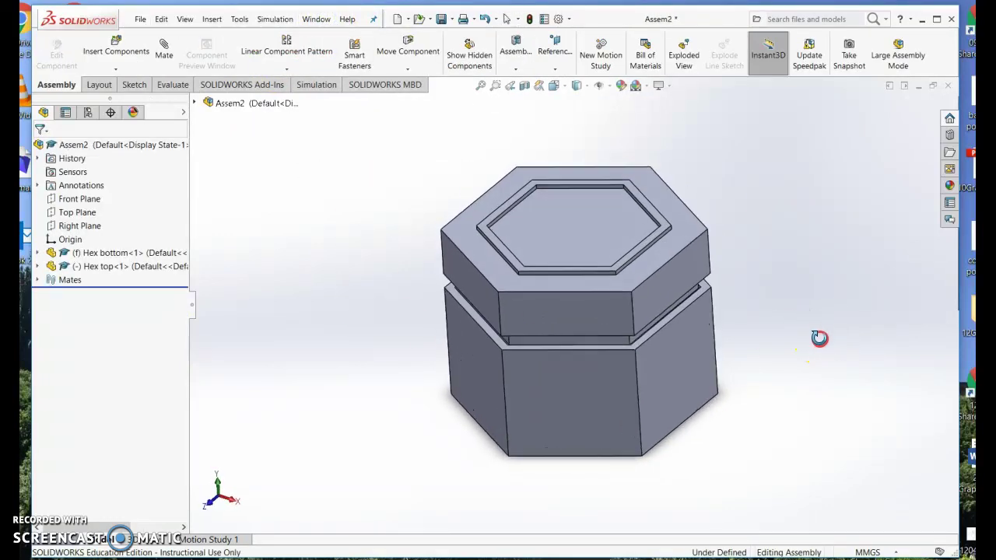
# Step: Move the Hex top lid to sit slightly above the Hex bottom base
pyautogui.moveTo(556, 322); pyautogui.dragTo(558, 261)
pyautogui.moveTo(779, 363); pyautogui.dragTo(786, 298, button='middle')
pyautogui.moveTo(677, 216)
pyautogui.mouseDown()
pyautogui.moveTo(676, 300)
pyautogui.moveTo(675, 232)
pyautogui.mouseUp()
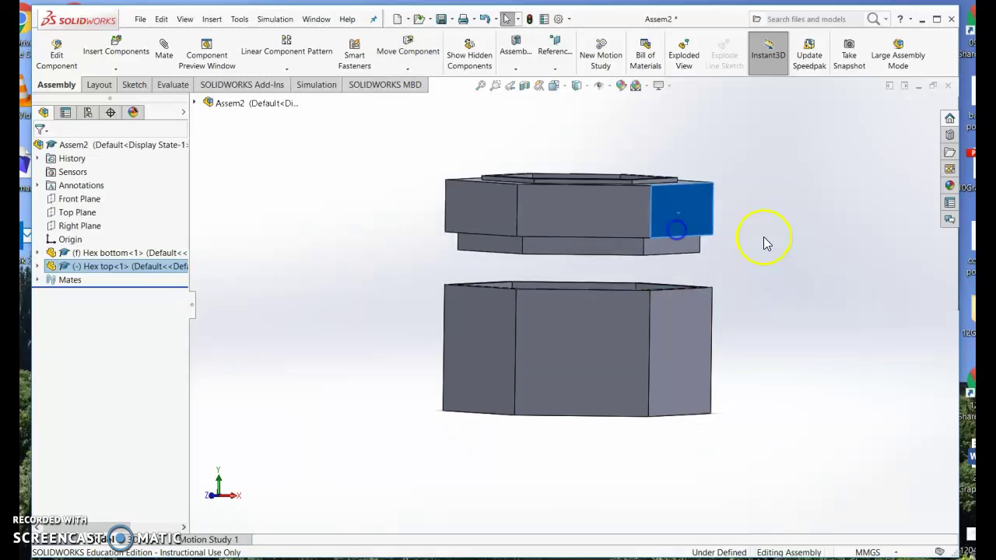
pyautogui.moveTo(767, 241); pyautogui.dragTo(773, 295, button='middle')
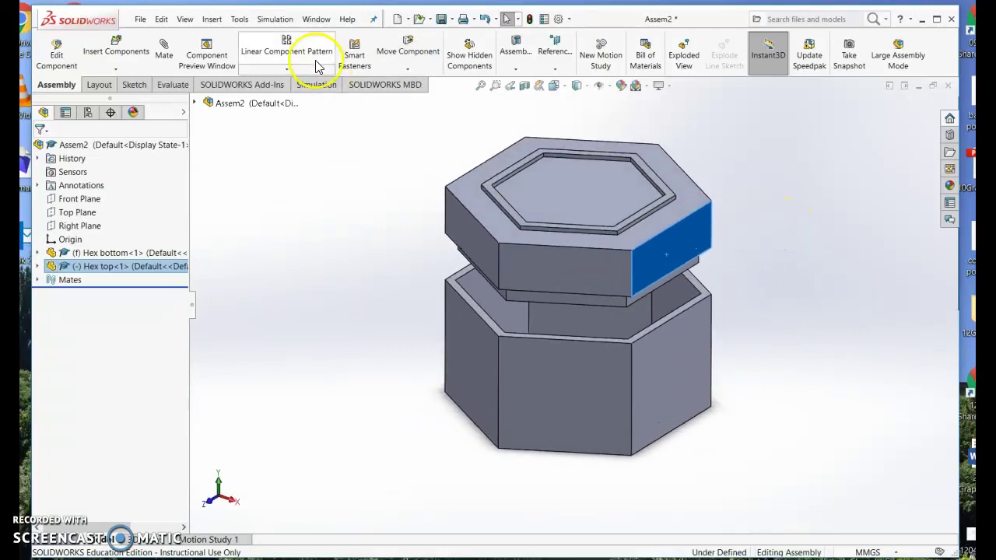
pyautogui.click(316, 21)
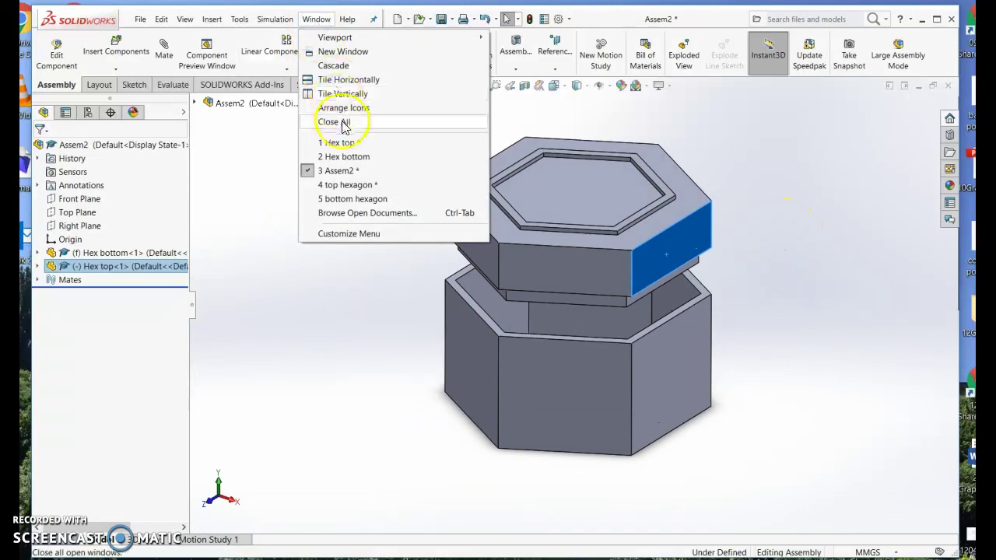
# Step: Export the Hex top part as Hex top.STL, replacing the existing STL file
pyautogui.click(345, 145)
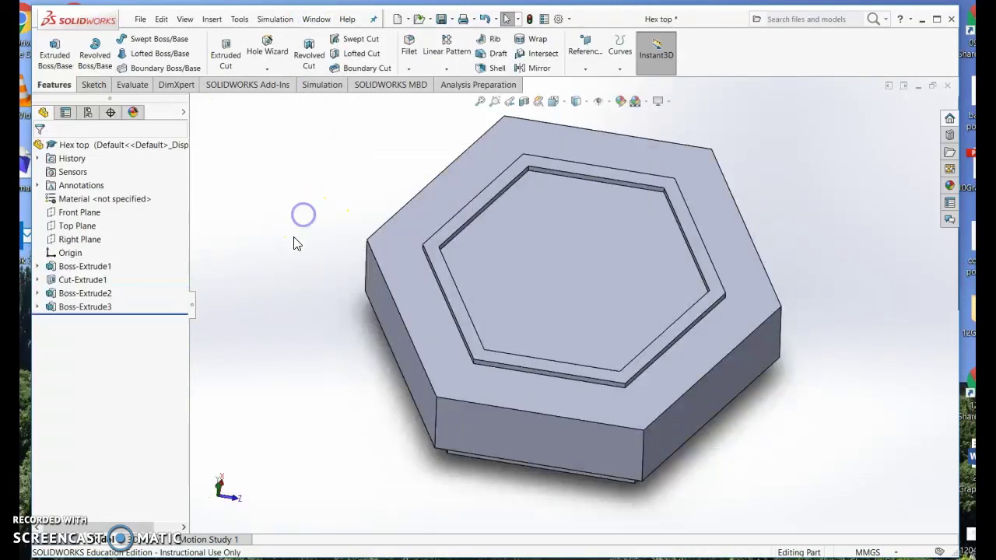
pyautogui.moveTo(295, 244); pyautogui.dragTo(299, 263, button='middle')
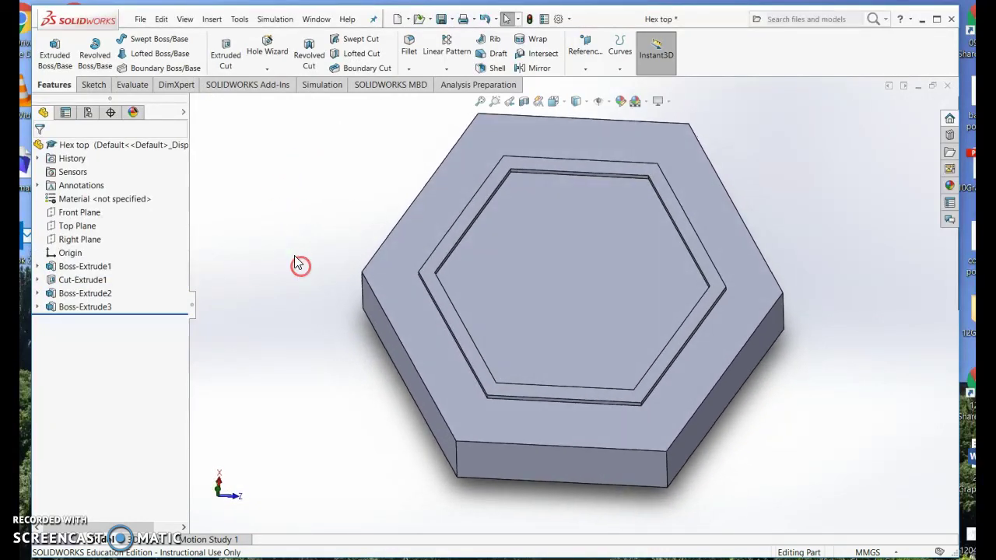
pyautogui.click(140, 19)
pyautogui.click(167, 149)
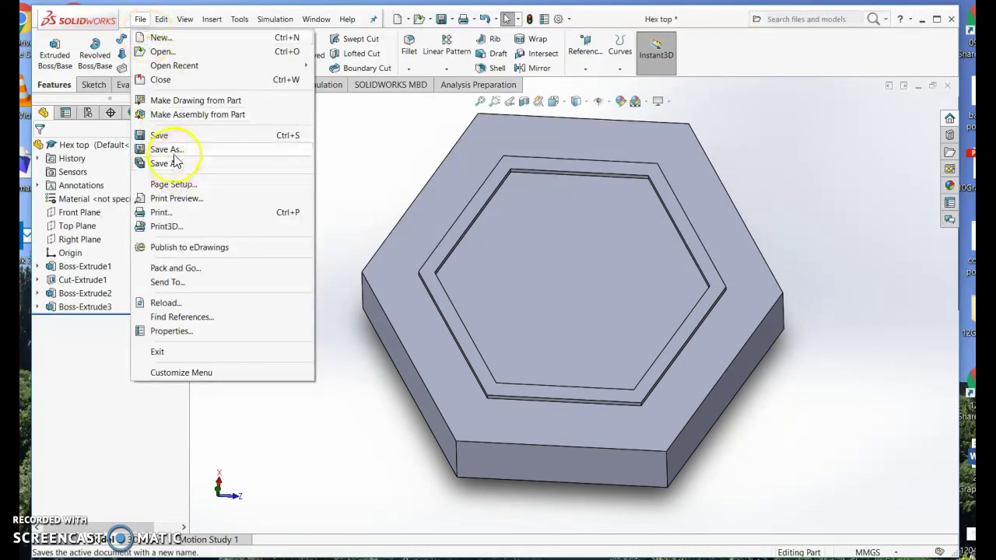
pyautogui.click(386, 240)
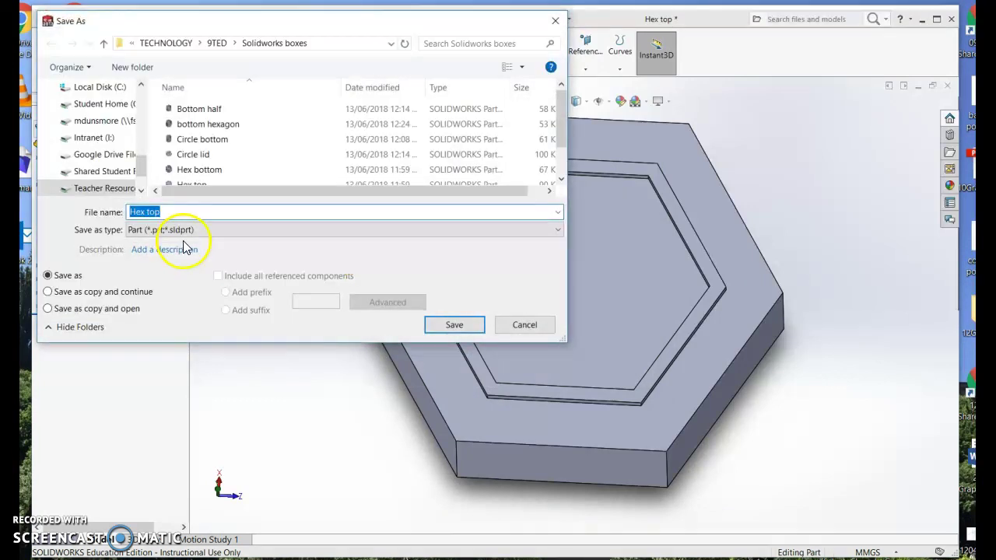
pyautogui.click(166, 233)
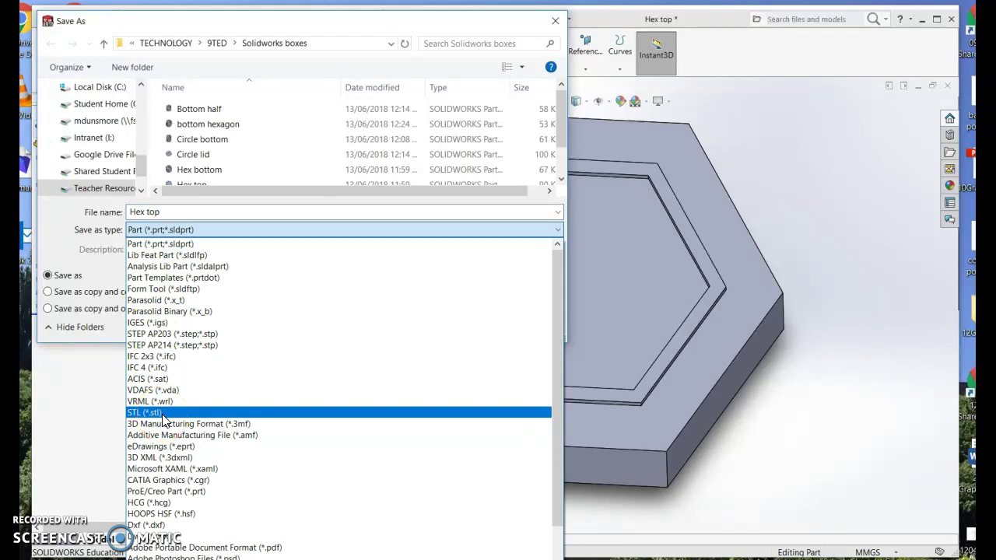
pyautogui.click(163, 414)
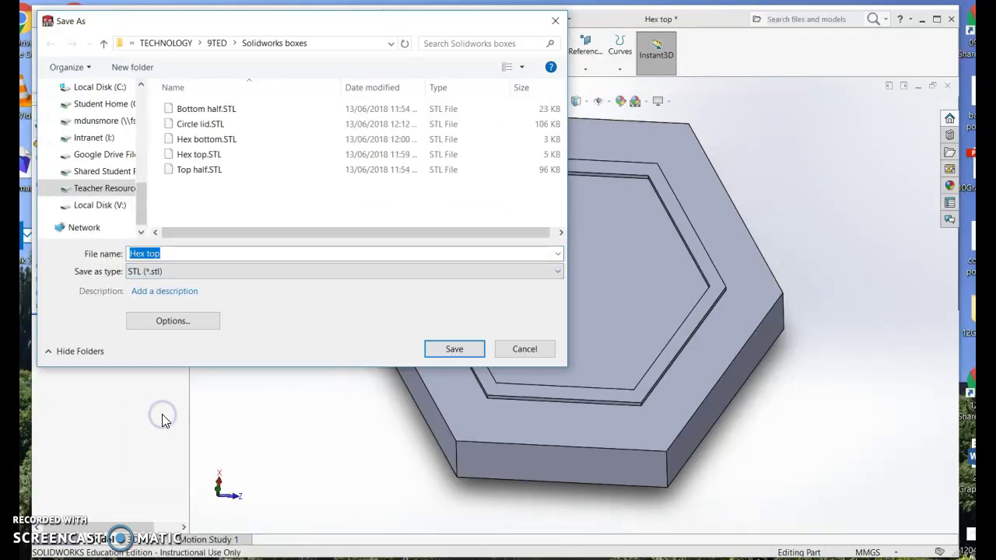
pyautogui.click(455, 350)
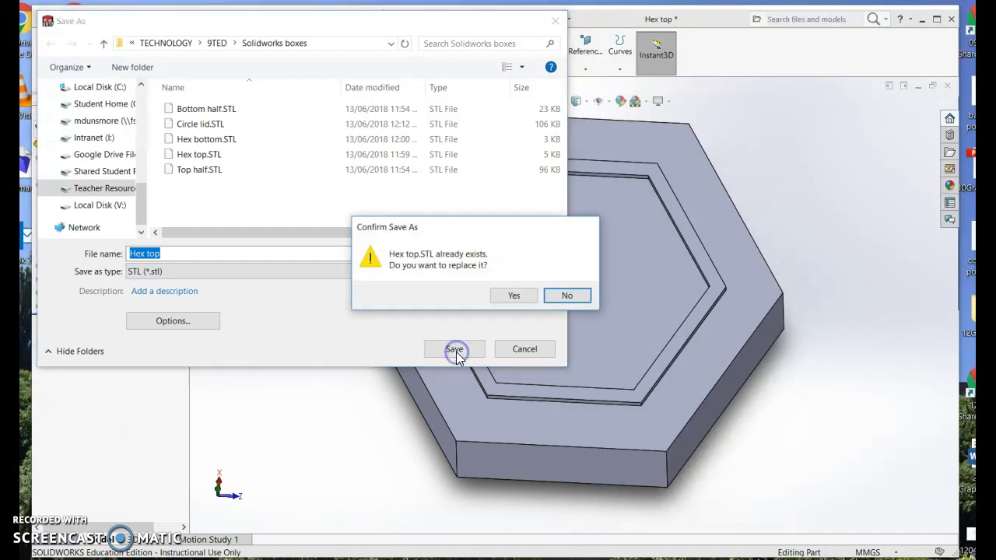
pyautogui.click(514, 297)
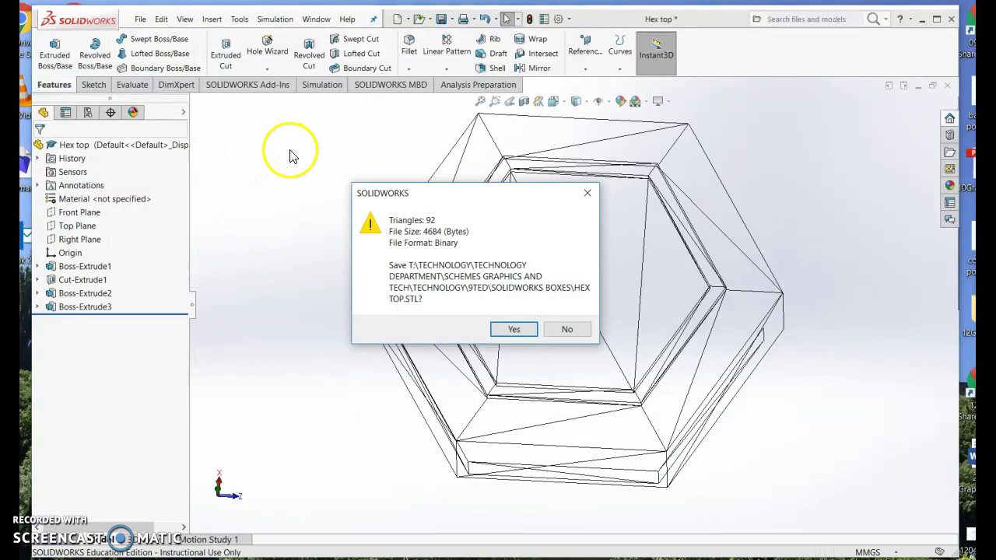
pyautogui.click(515, 329)
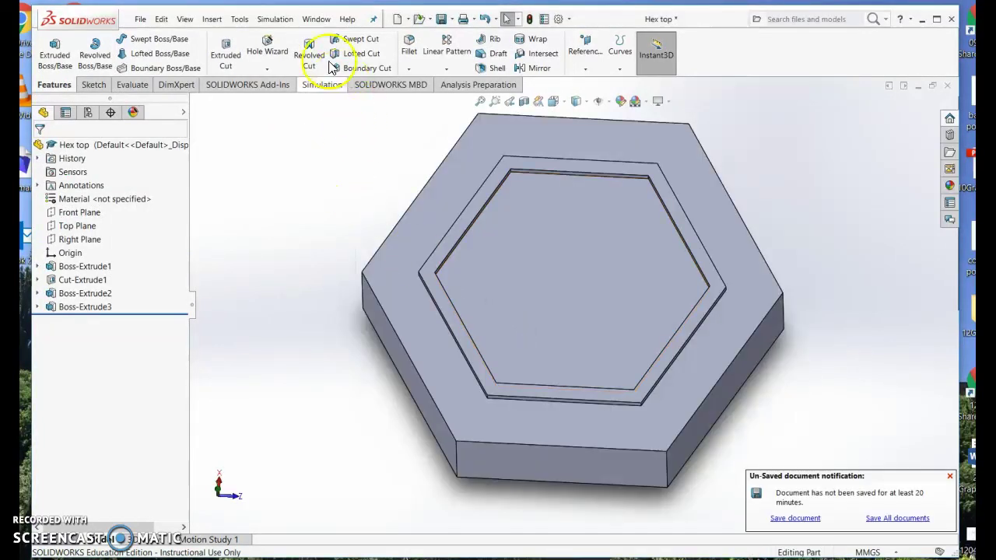
# Step: Bring the '4 top hexagon' document to the front from the Window list
pyautogui.click(318, 20)
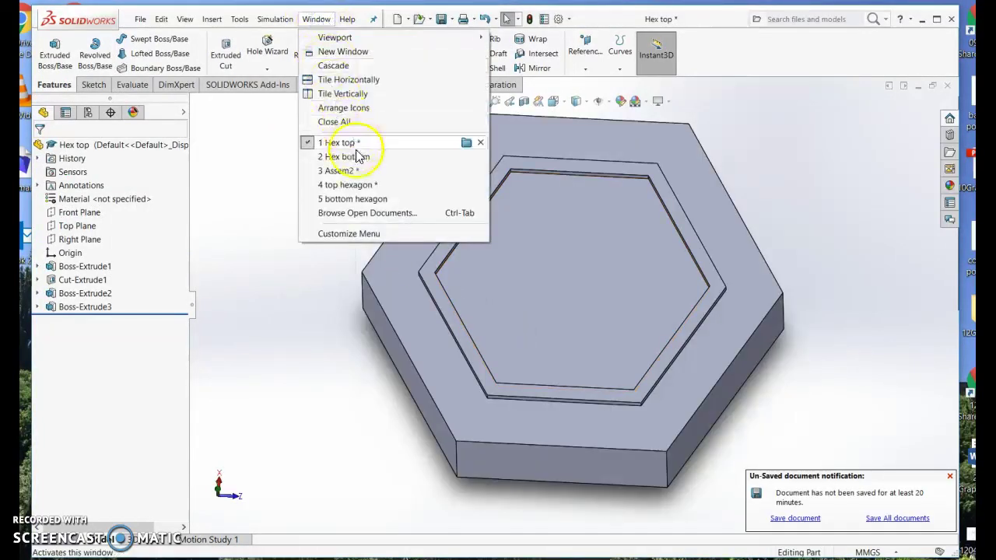
pyautogui.moveTo(359, 162)
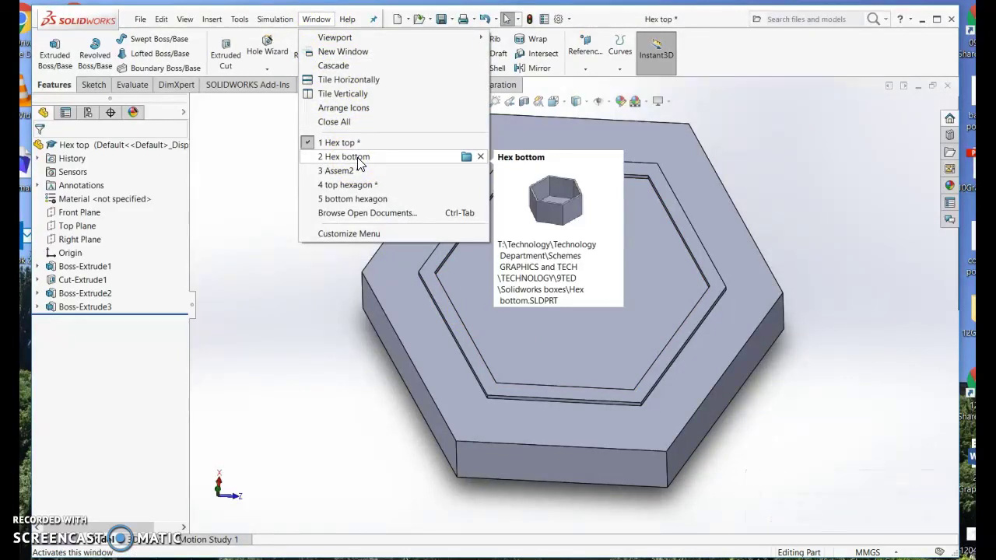
pyautogui.click(348, 185)
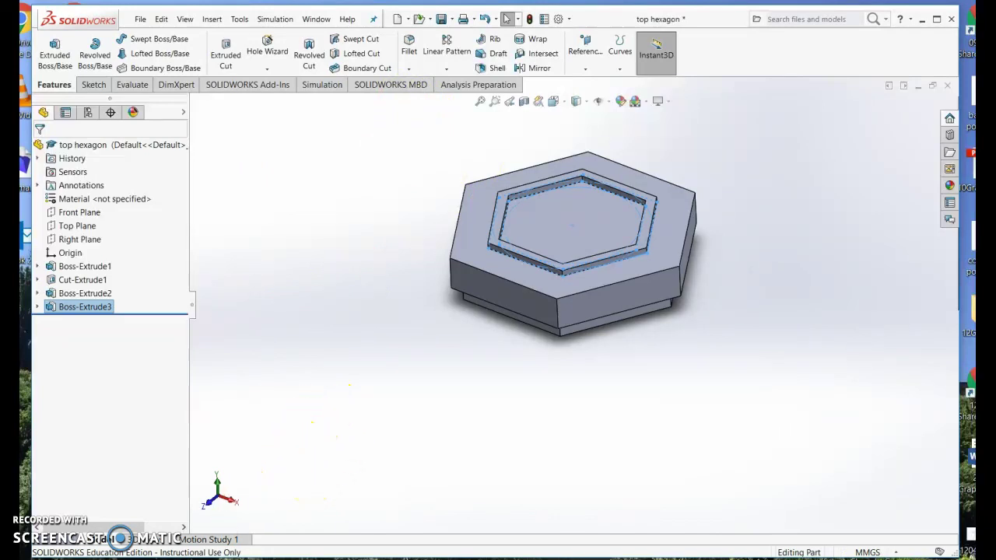
# Step: Switch the CommandManager to the Sketch tools for the top hexagon lid part
pyautogui.click(93, 84)
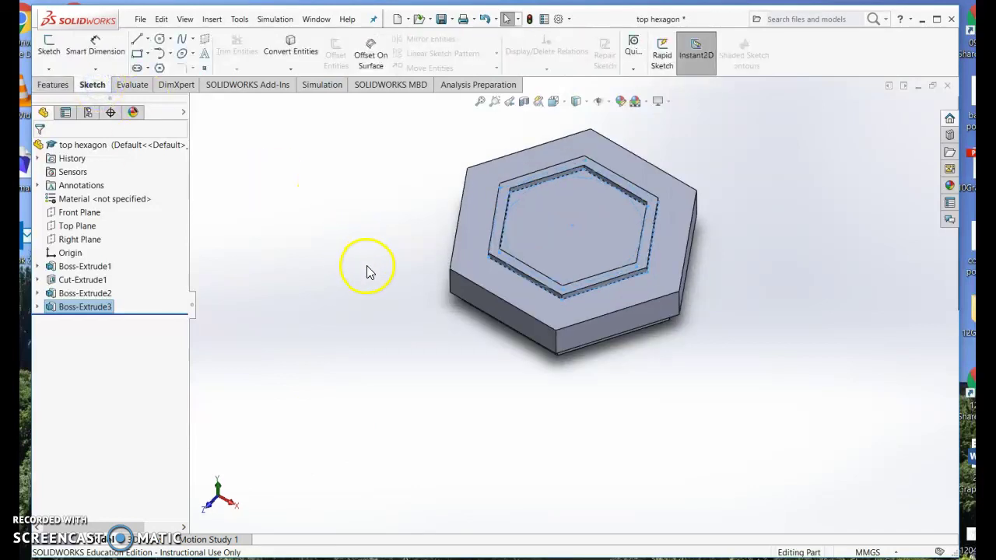